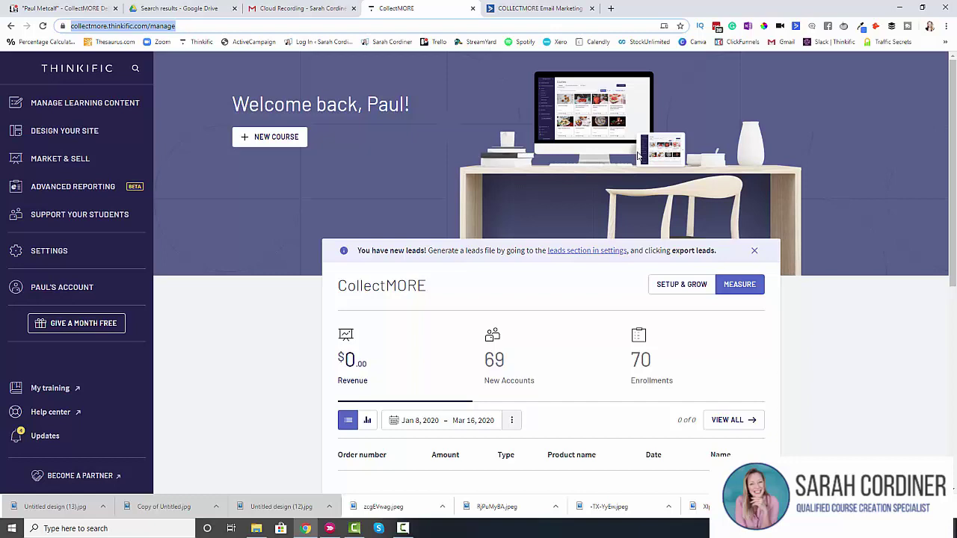
Step: Switch from the Thinkific dashboard to the COLLECTMORE Email Marketing (ActiveCampaign) tab
{"action": "key", "text": "ctrl+Tab"}
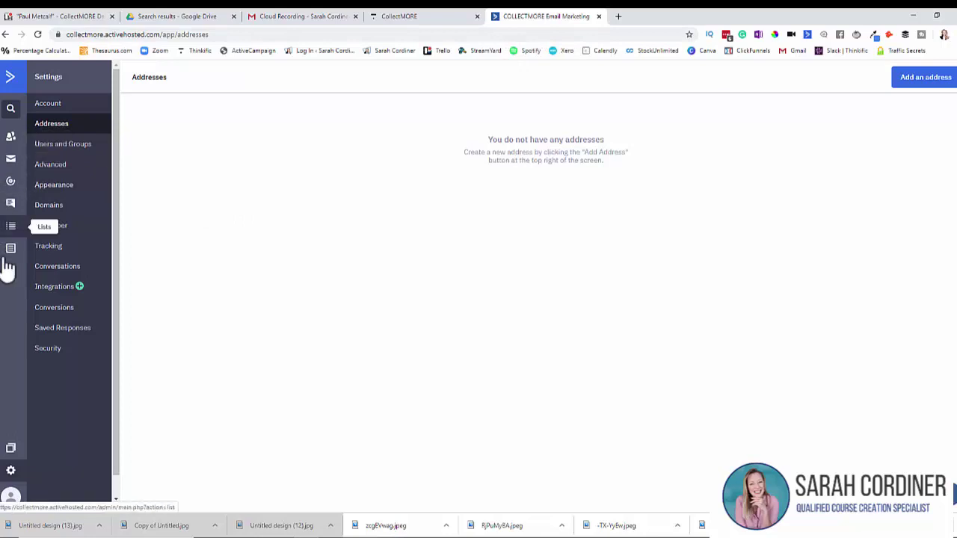
Step: Go to Settings > Addresses and start a new address with company name 'Collectmore Pty Ltd'
{"action": "left_click", "coordinate": [9, 79]}
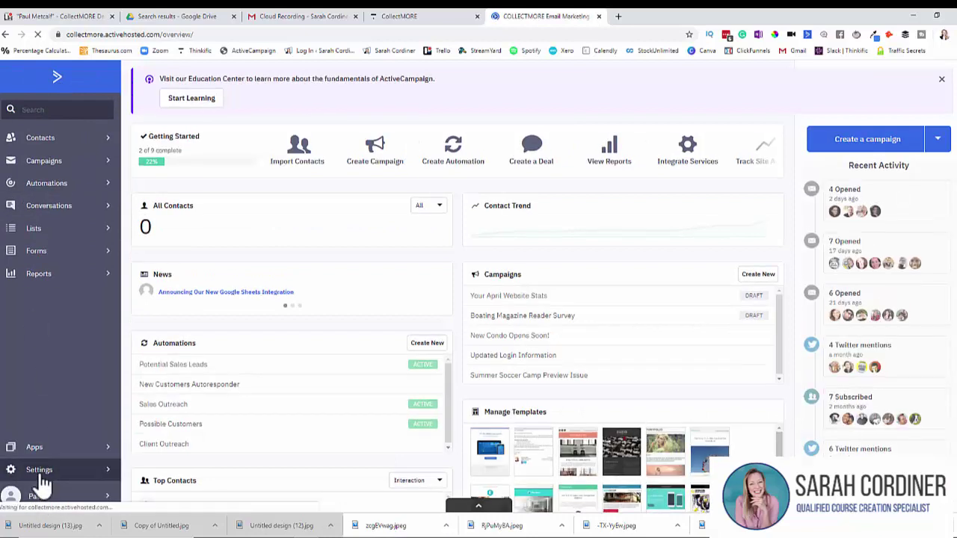
{"action": "left_click", "coordinate": [42, 476]}
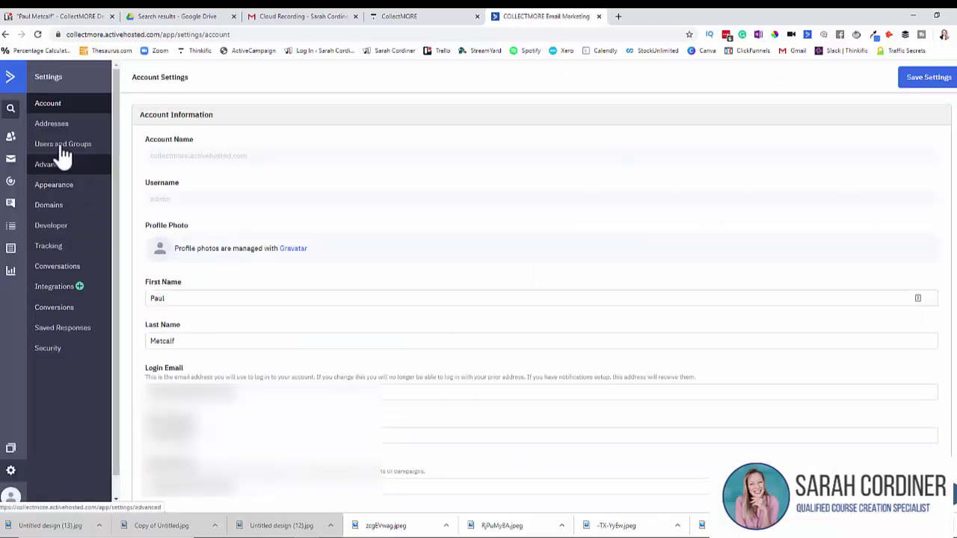
{"action": "left_click", "coordinate": [65, 137]}
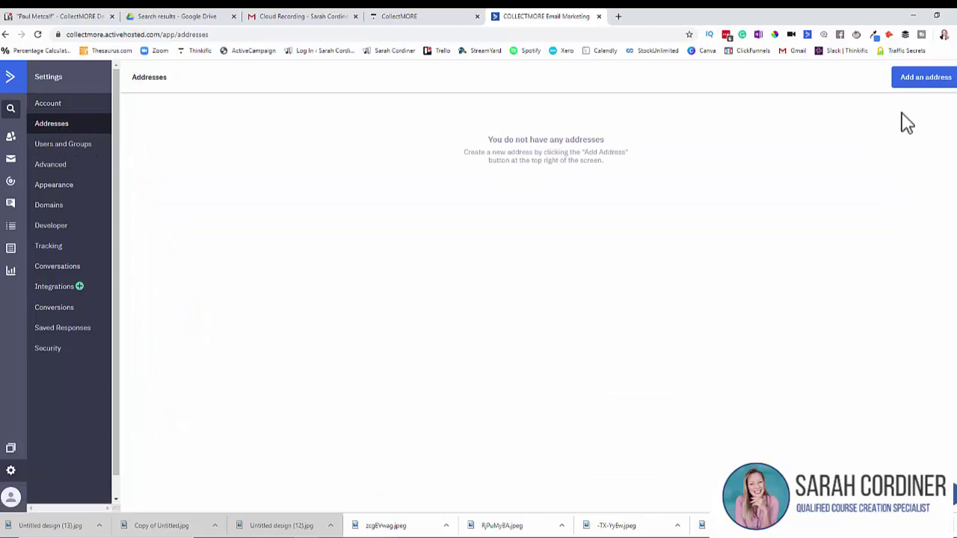
{"action": "left_click", "coordinate": [912, 82]}
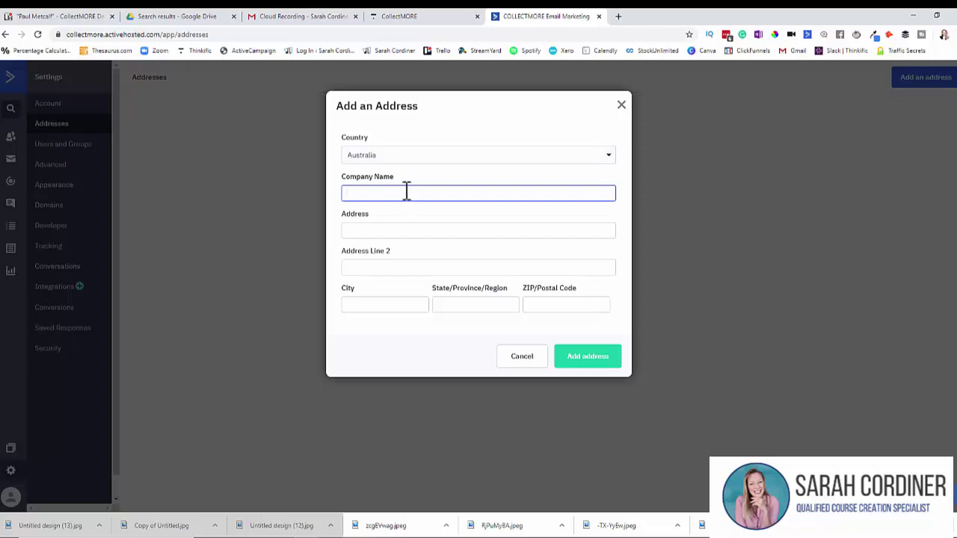
{"action": "type", "text": "Collectmore Pty Ltd"}
{"action": "left_click", "coordinate": [394, 232]}
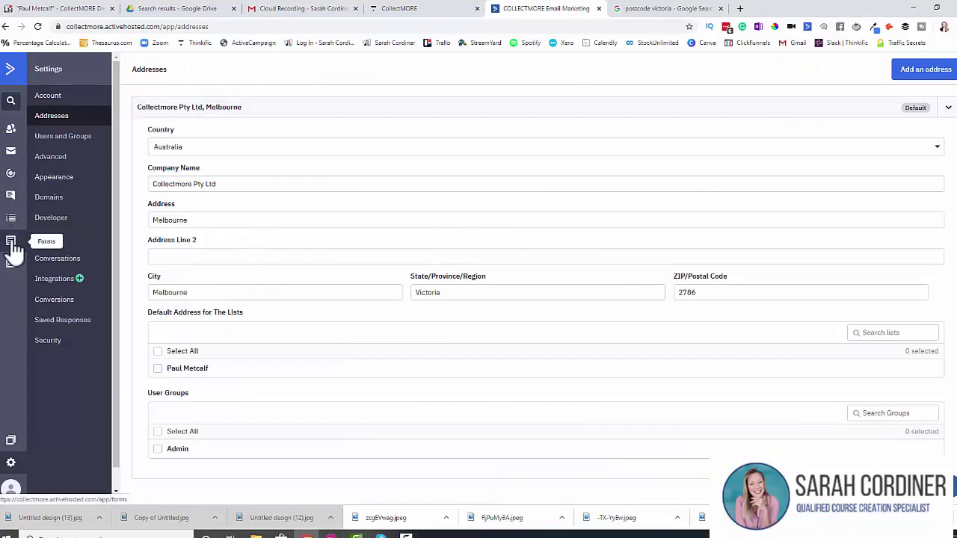
Step: Start a new contact list named with the client's name plus '(- CollectMORE)'
{"action": "left_click", "coordinate": [14, 74]}
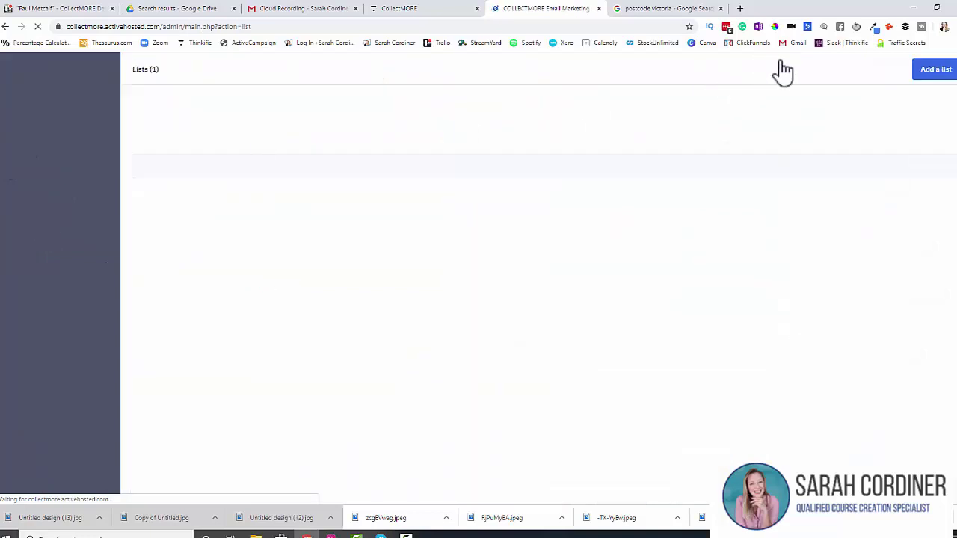
{"action": "left_click", "coordinate": [944, 73]}
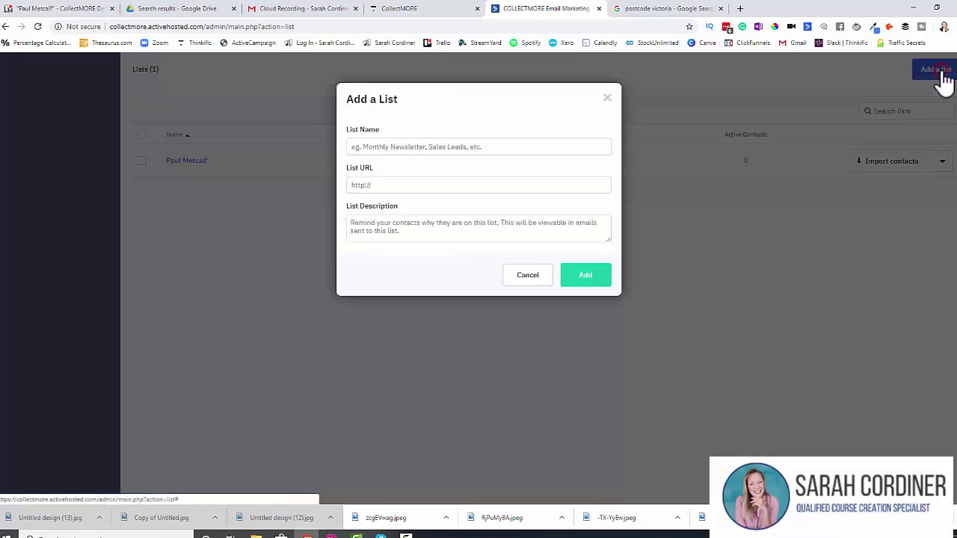
{"action": "left_click", "coordinate": [364, 148]}
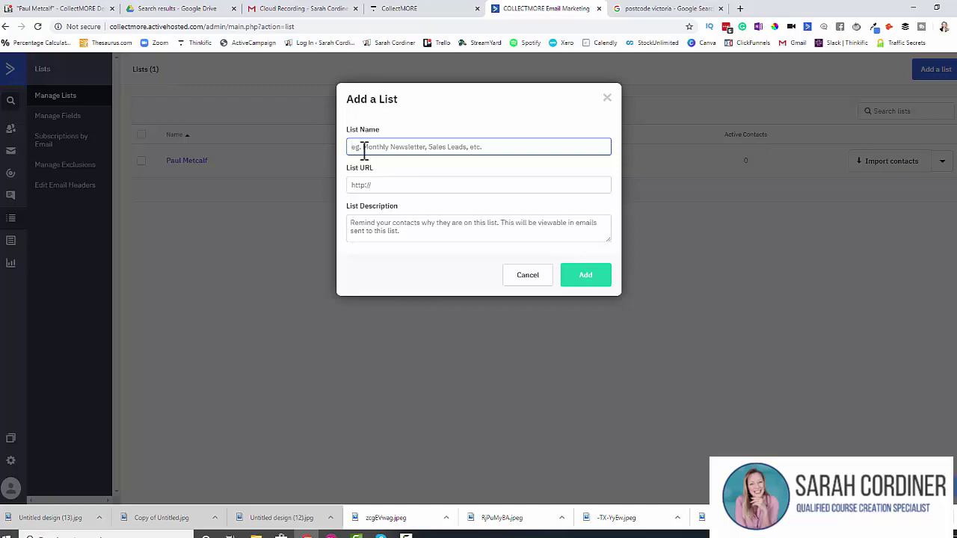
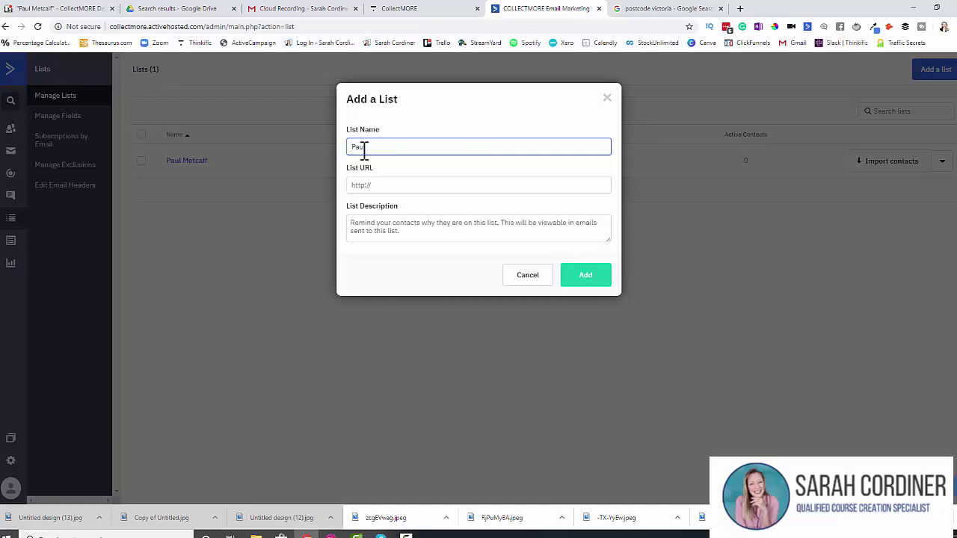
{"action": "type", "text": "("}
{"action": "type", "text": "- "}
{"action": "type", "text": "Colle"}
{"action": "type", "text": "ctMORE"}
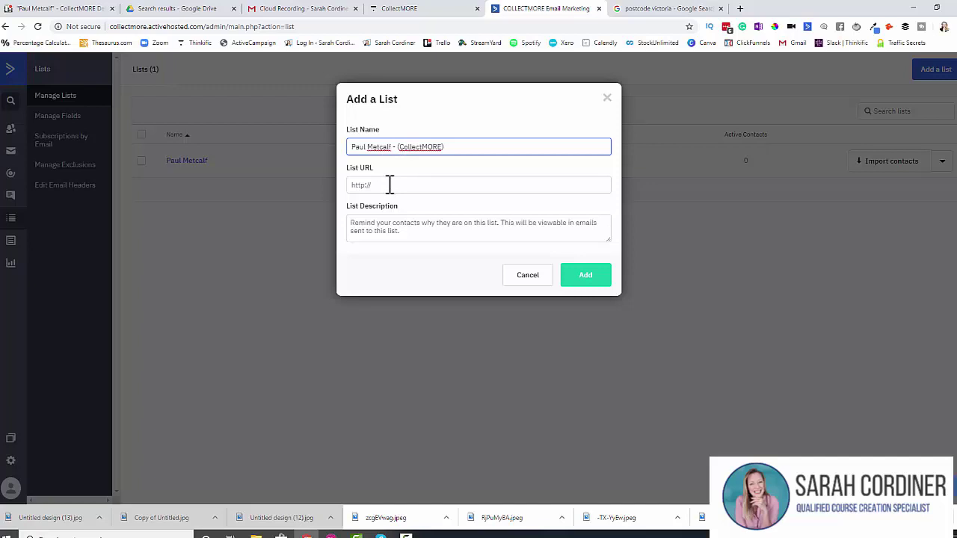
Step: Tidy the list name, create the list, and return to the Thinkific tab
{"action": "left_click", "coordinate": [388, 185]}
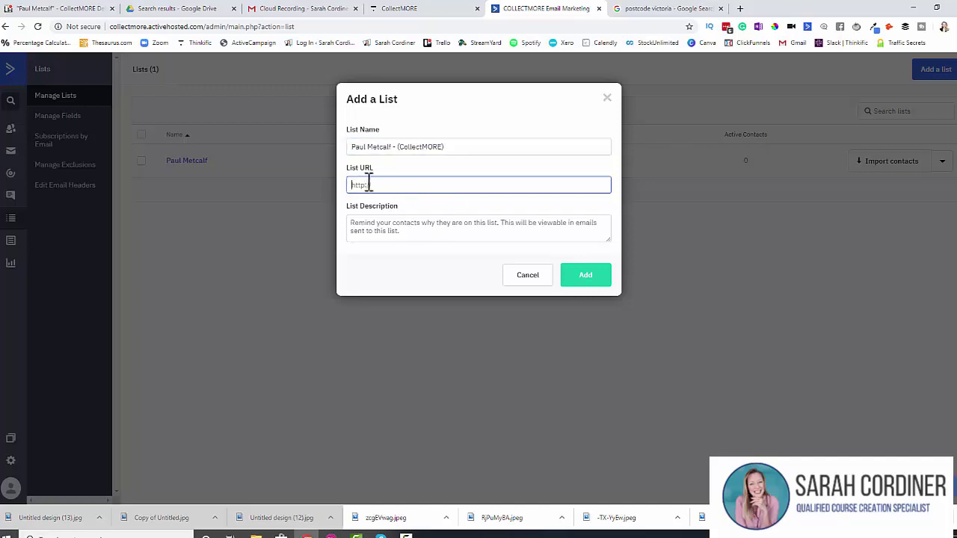
{"action": "left_click", "coordinate": [470, 148]}
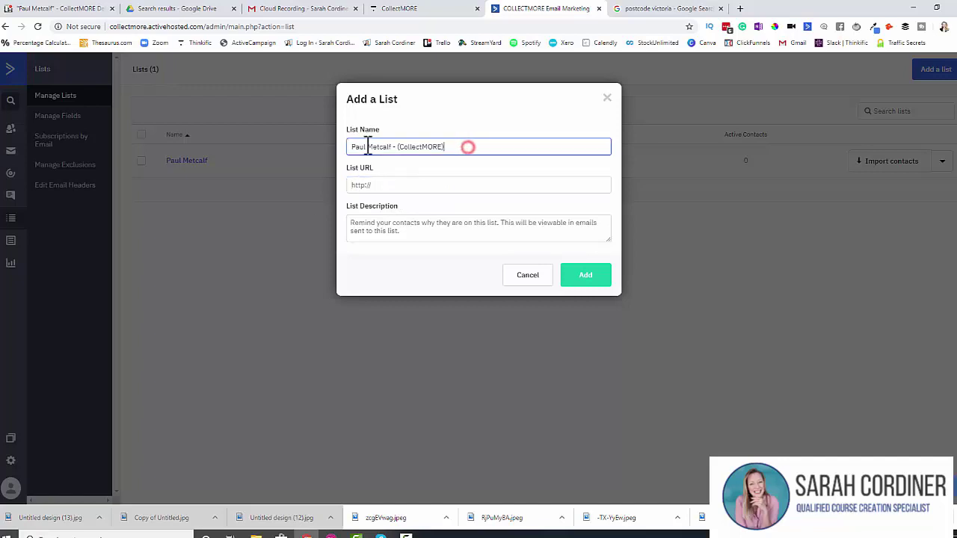
{"action": "left_click_drag", "start_coordinate": [391, 149], "coordinate": [352, 147]}
{"action": "left_click", "coordinate": [397, 148]}
{"action": "double_click", "coordinate": [461, 150]}
{"action": "left_click", "coordinate": [474, 150]}
{"action": "left_click", "coordinate": [388, 185]}
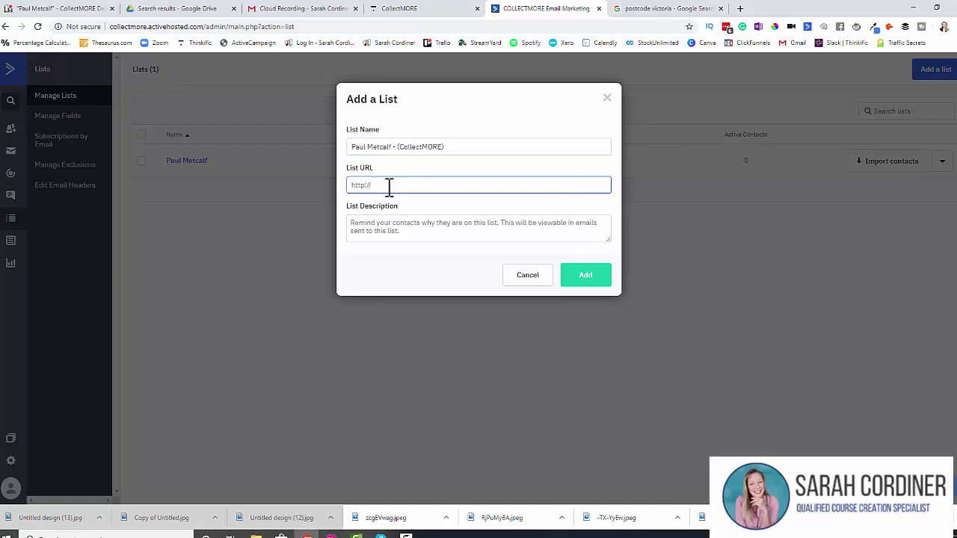
{"action": "left_click", "coordinate": [380, 224]}
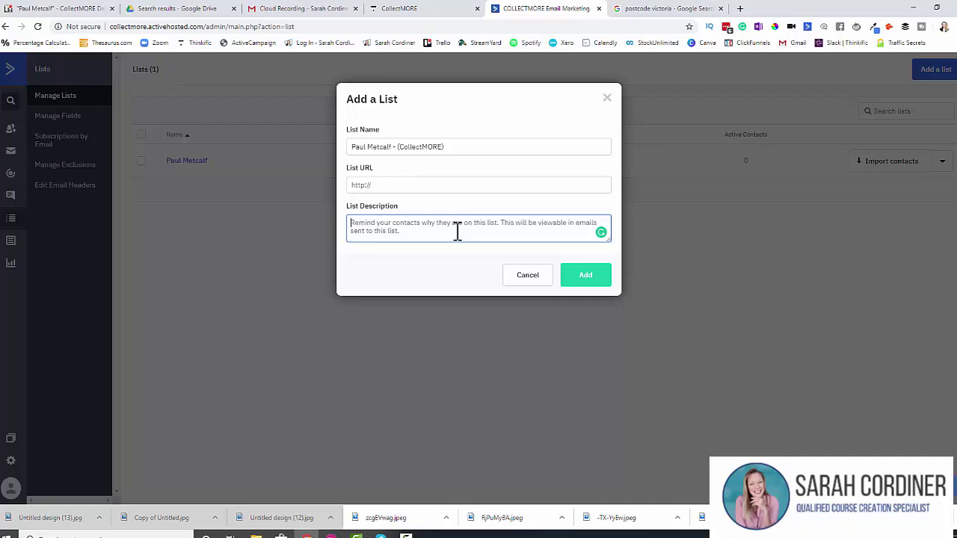
{"action": "left_click", "coordinate": [586, 278]}
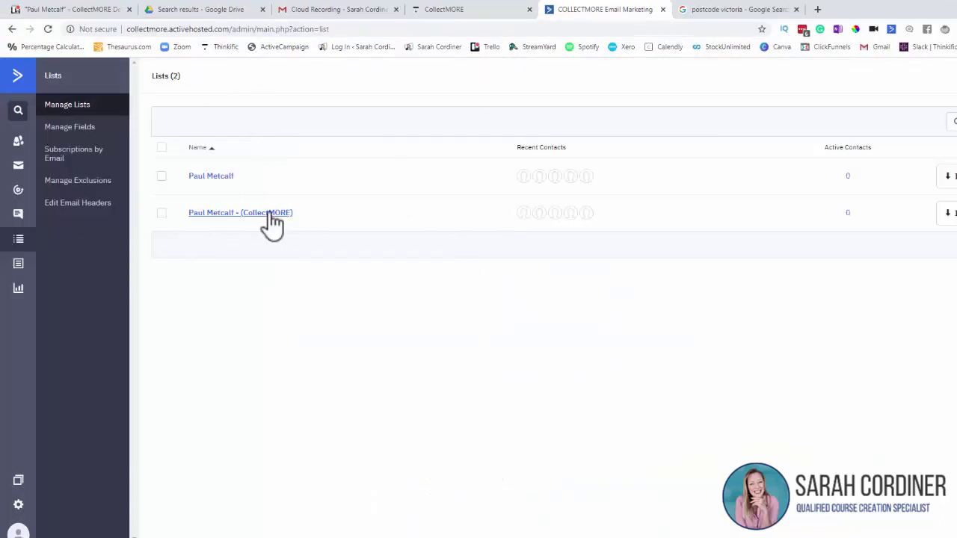
{"action": "left_click", "coordinate": [433, 15]}
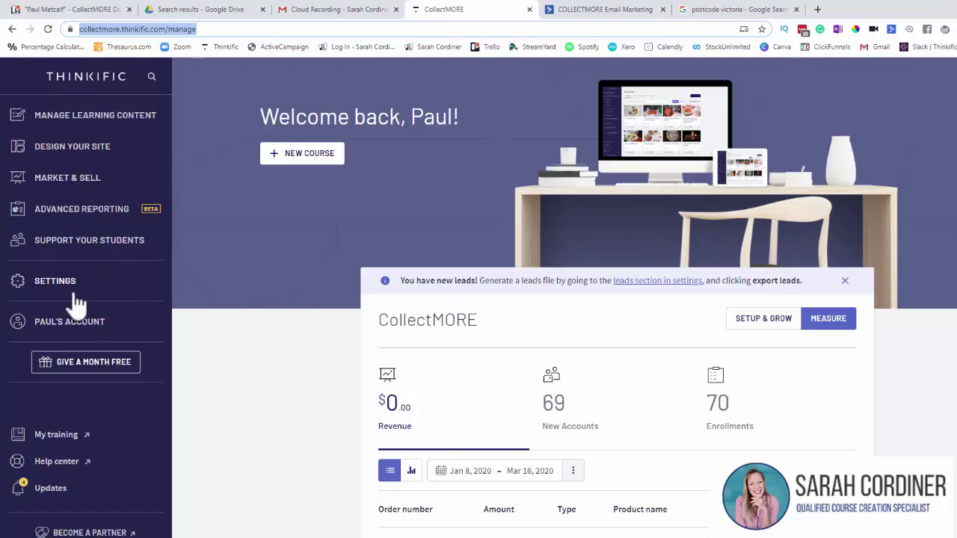
Step: In Market & Sell > Integrations > Email marketing, locate the empty ActiveCampaign API Key and URL fields
{"action": "left_click", "coordinate": [75, 183]}
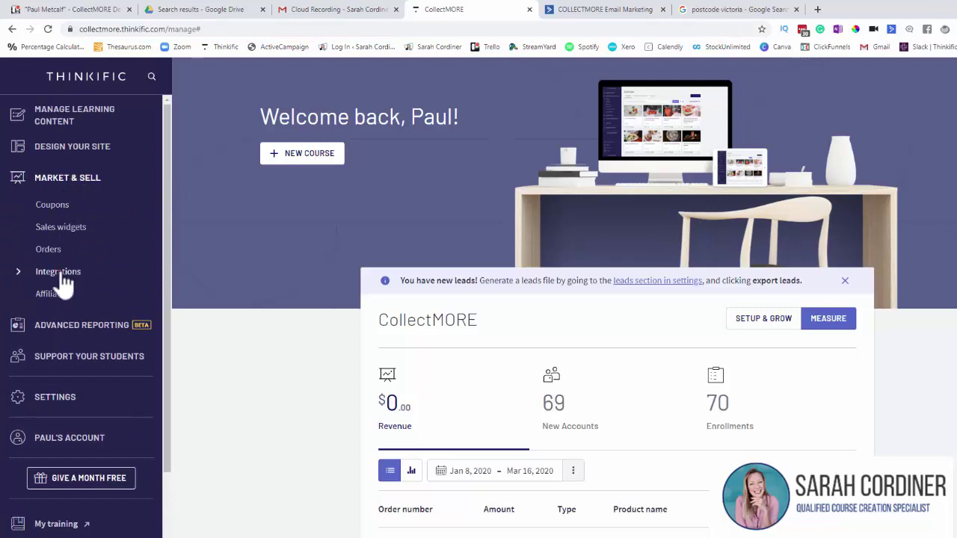
{"action": "left_click", "coordinate": [63, 275]}
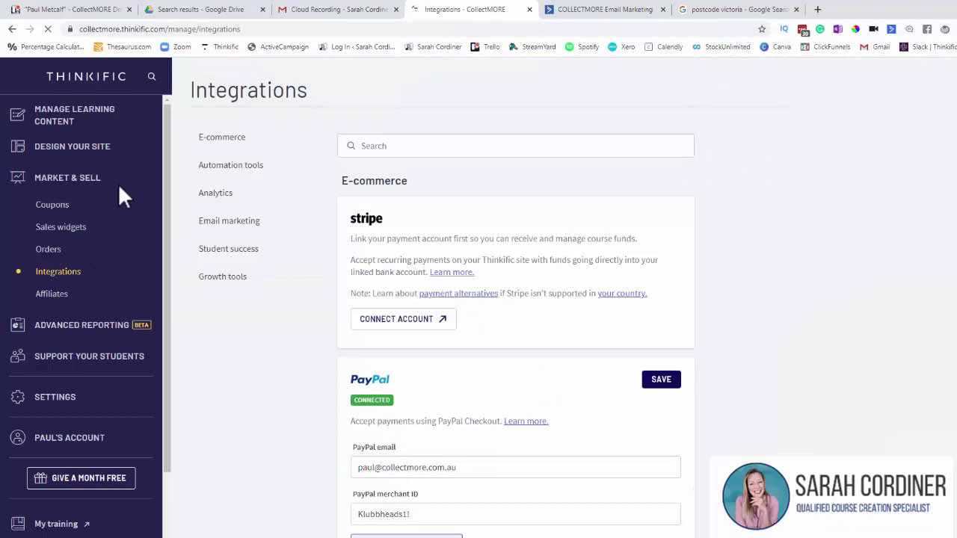
{"action": "left_click", "coordinate": [232, 223]}
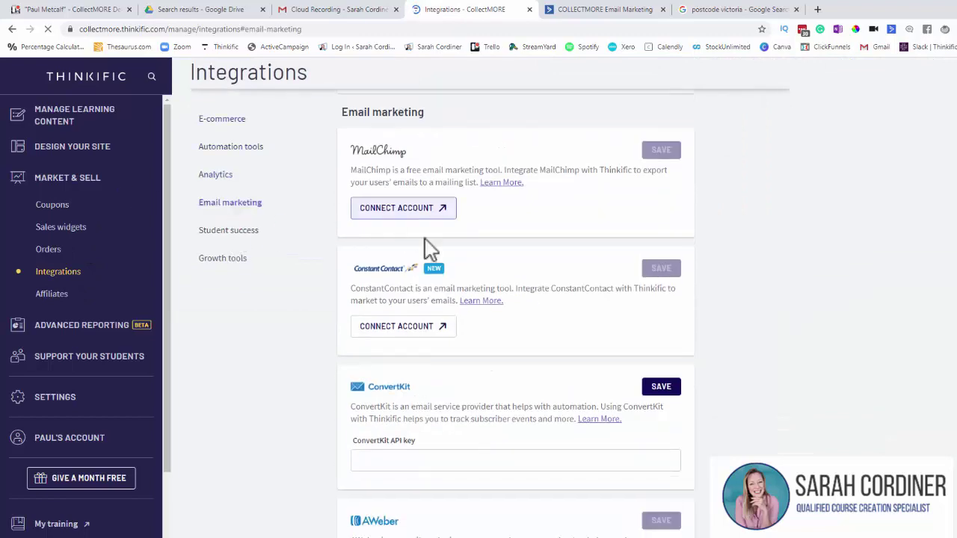
{"action": "scroll", "coordinate": [427, 249], "scroll_direction": "down", "scroll_amount": 5}
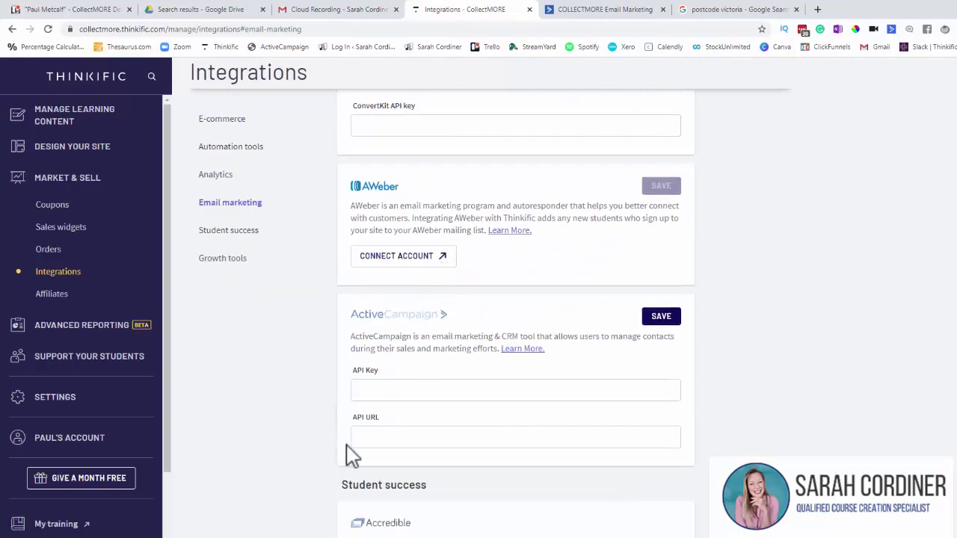
{"action": "scroll", "coordinate": [486, 299], "scroll_direction": "down", "scroll_amount": 2}
{"action": "left_click_drag", "start_coordinate": [382, 260], "coordinate": [365, 259]}
{"action": "left_click_drag", "start_coordinate": [383, 305], "coordinate": [364, 307]}
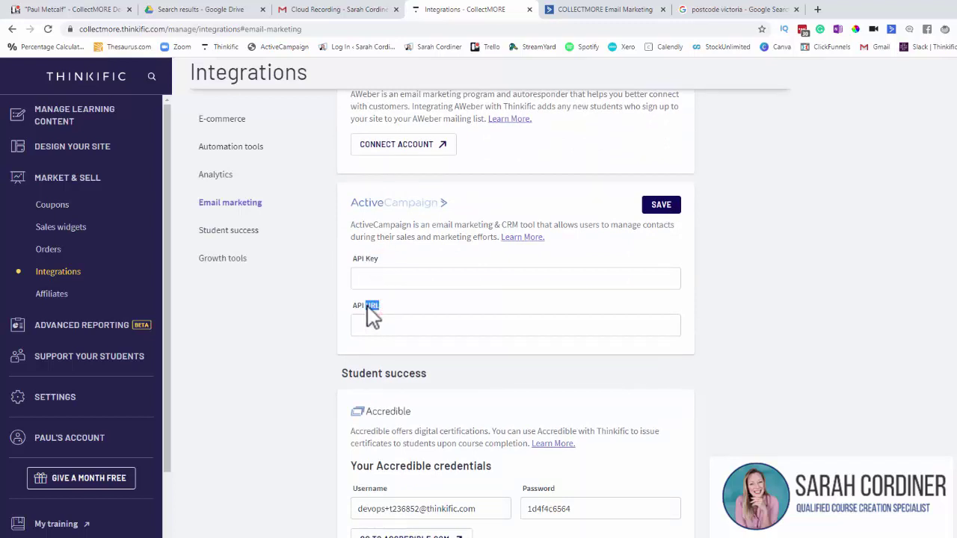
{"action": "left_click", "coordinate": [391, 283]}
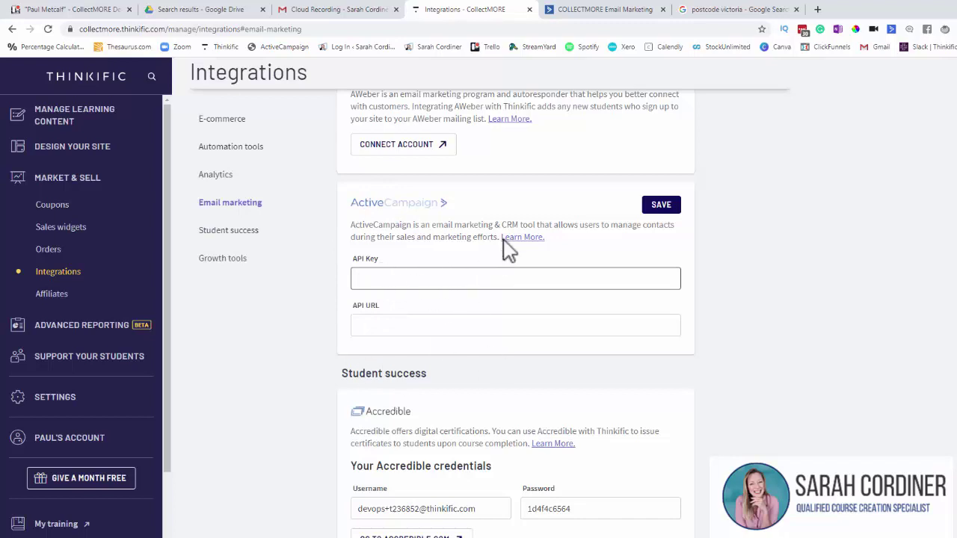
Step: In ActiveCampaign, open Settings > Developer and select the API Access URL
{"action": "left_click", "coordinate": [573, 10]}
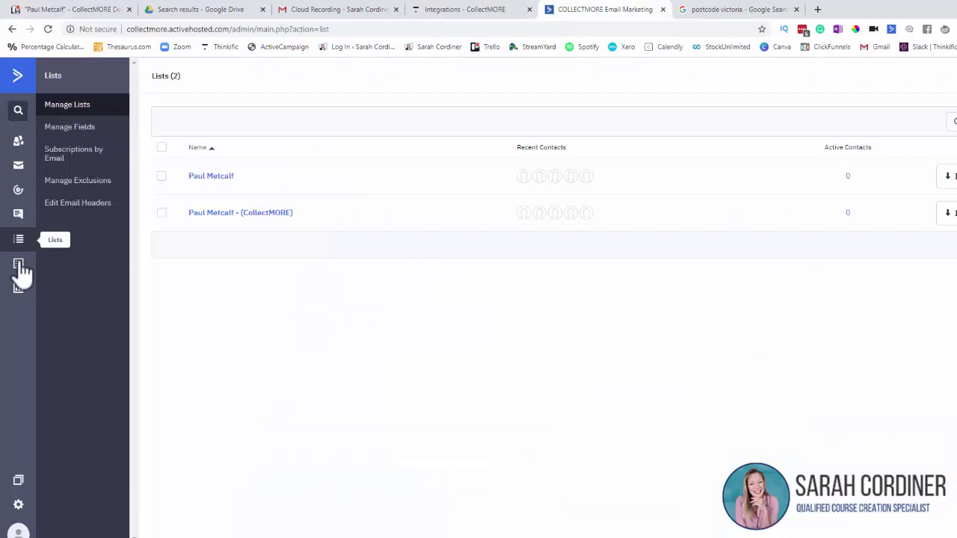
{"action": "left_click", "coordinate": [17, 77]}
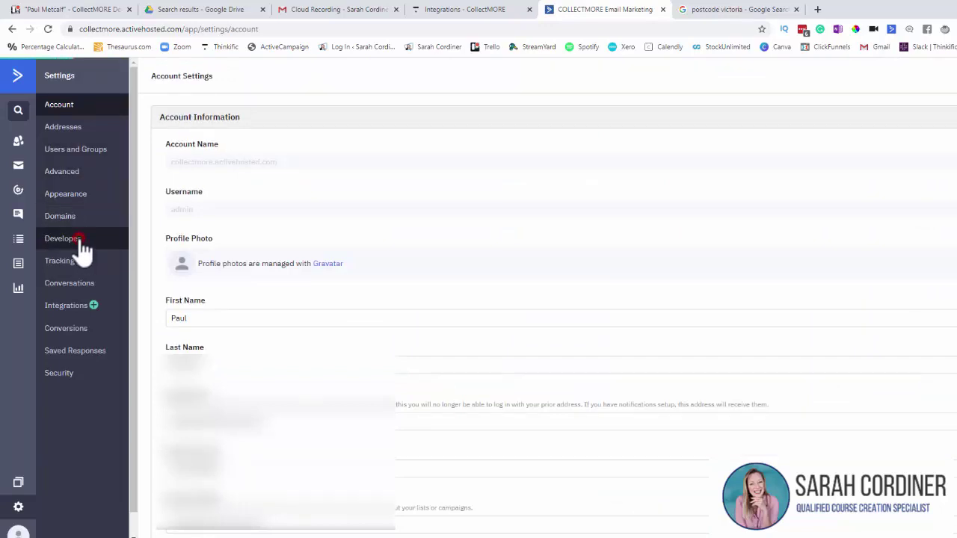
{"action": "left_click", "coordinate": [79, 240]}
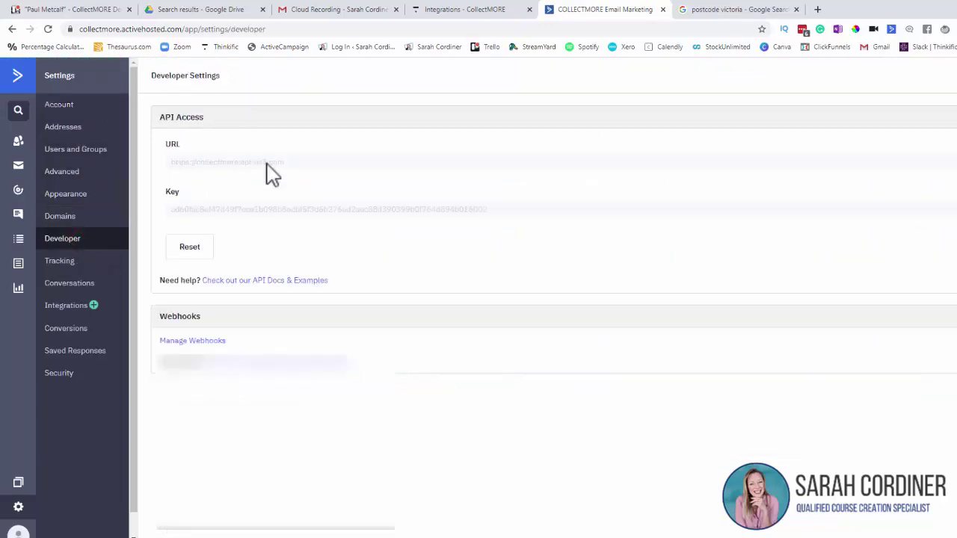
{"action": "left_click_drag", "start_coordinate": [299, 162], "coordinate": [169, 161]}
{"action": "key", "text": "ctrl+c"}
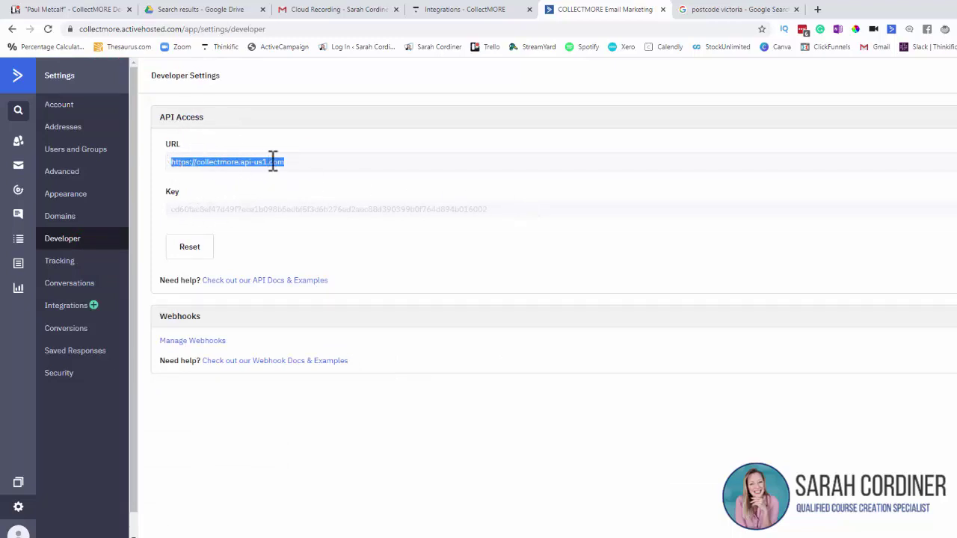
Step: Paste the ActiveCampaign API URL into Thinkific's API URL field
{"action": "left_click", "coordinate": [463, 9]}
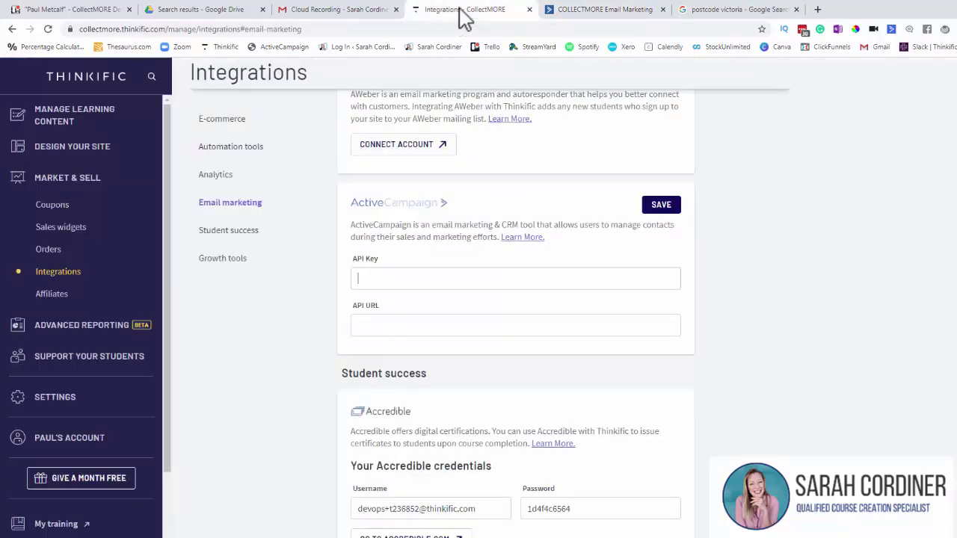
{"action": "left_click", "coordinate": [364, 327]}
{"action": "key", "text": "ctrl+v"}
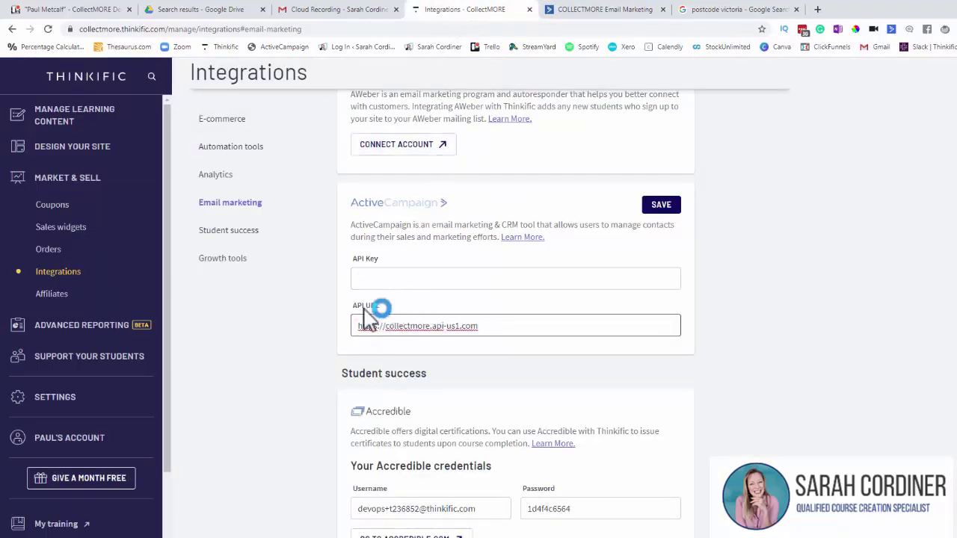
Step: Copy the API key from ActiveCampaign, paste it into Thinkific's API Key field, and save
{"action": "left_click", "coordinate": [568, 11]}
{"action": "left_click_drag", "start_coordinate": [259, 209], "coordinate": [156, 220]}
{"action": "key", "text": "ctrl+c"}
{"action": "left_click", "coordinate": [285, 209]}
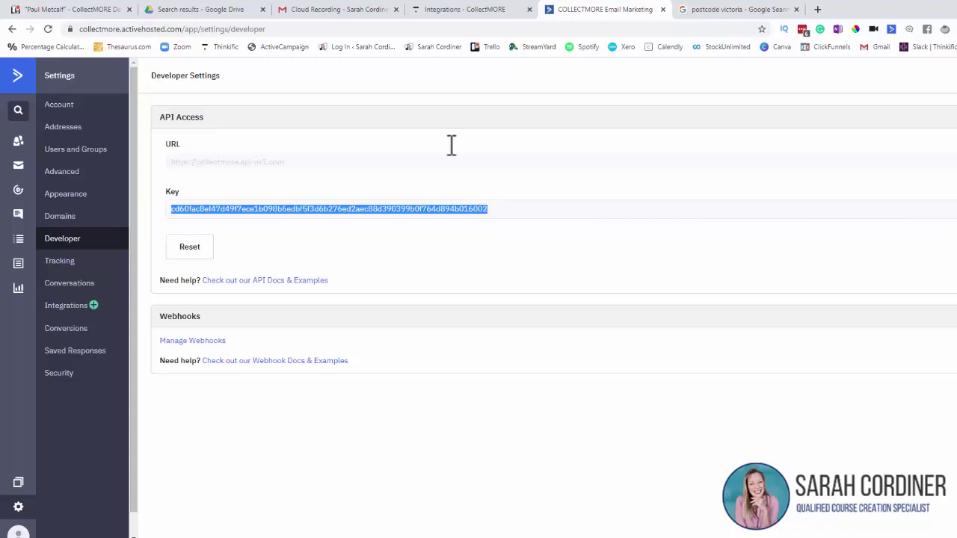
{"action": "left_click", "coordinate": [464, 9]}
{"action": "left_click", "coordinate": [374, 278]}
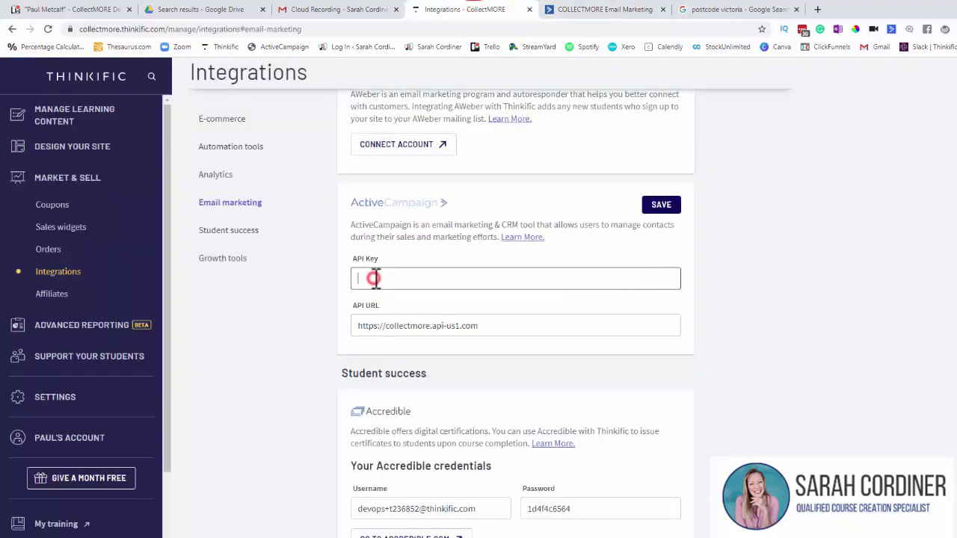
{"action": "key", "text": "ctrl+v"}
{"action": "left_click", "coordinate": [664, 205]}
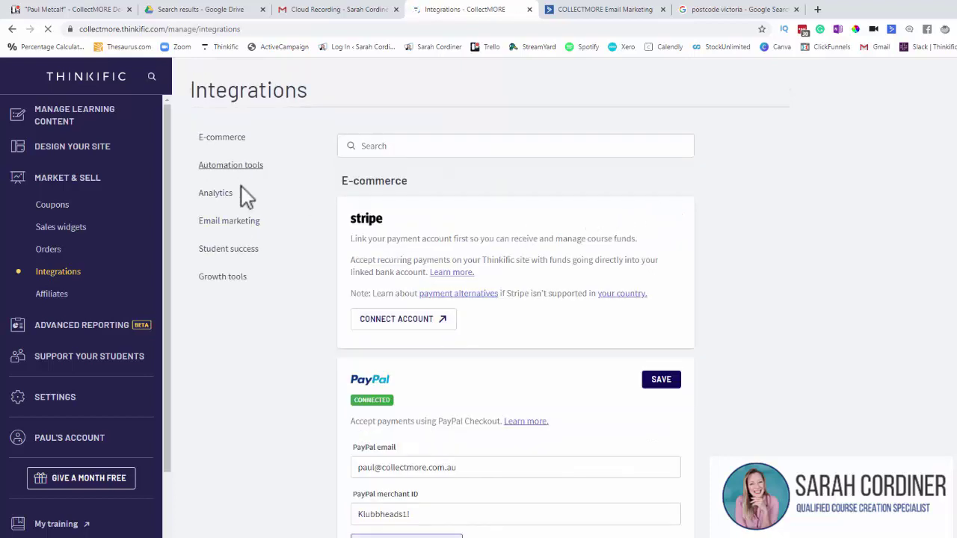
Step: Open the ActiveCampaign integration's own settings page from Thinkific's Email marketing section
{"action": "left_click", "coordinate": [235, 222]}
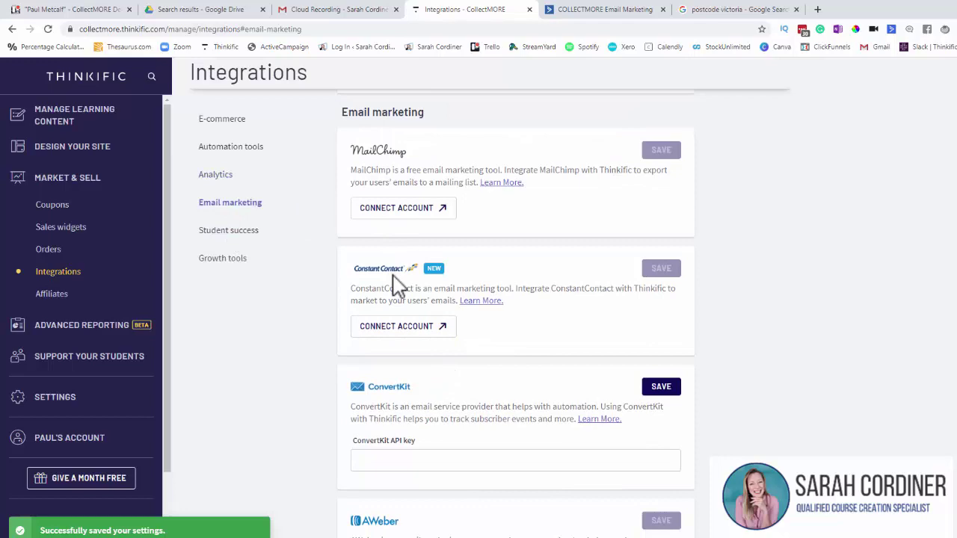
{"action": "scroll", "coordinate": [404, 299], "scroll_direction": "down", "scroll_amount": 6}
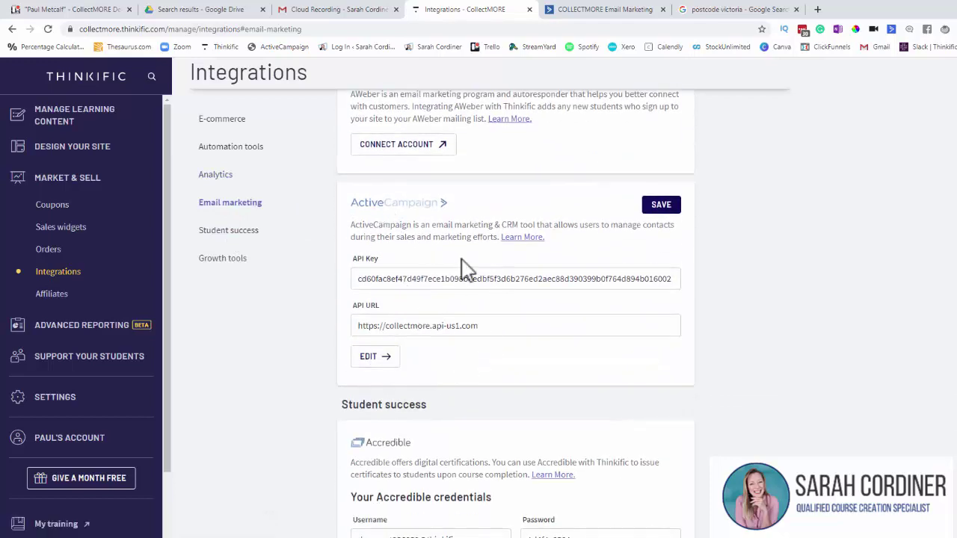
{"action": "left_click", "coordinate": [374, 358]}
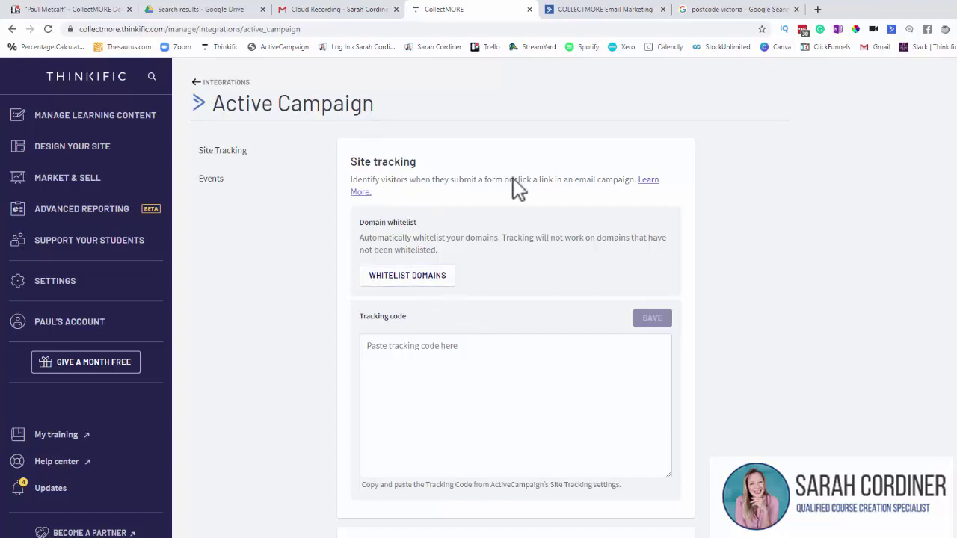
Step: Return to the ActiveCampaign tab showing the Developer settings
{"action": "left_click", "coordinate": [604, 12]}
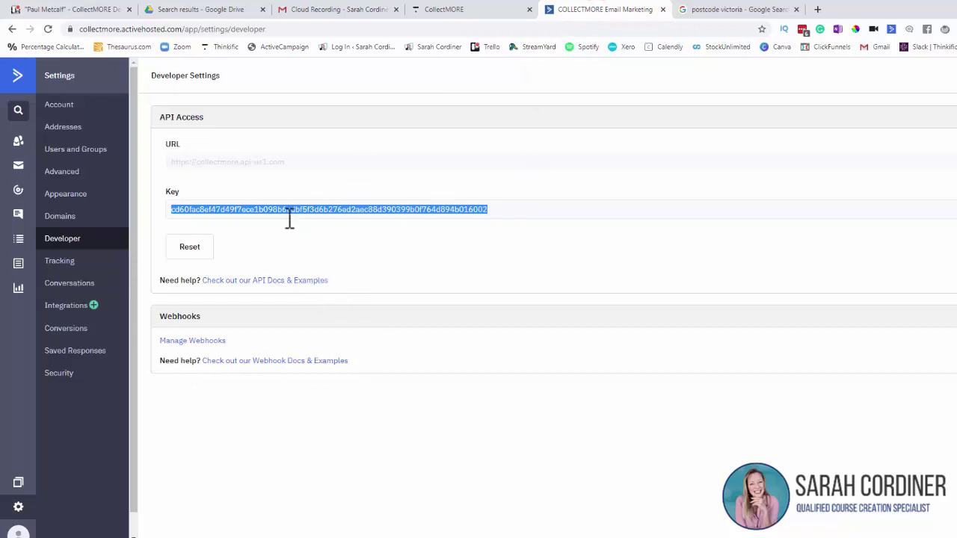
Step: Open ActiveCampaign's Tracking settings and click into the Add Website URL field for whitelisting
{"action": "left_click", "coordinate": [72, 269]}
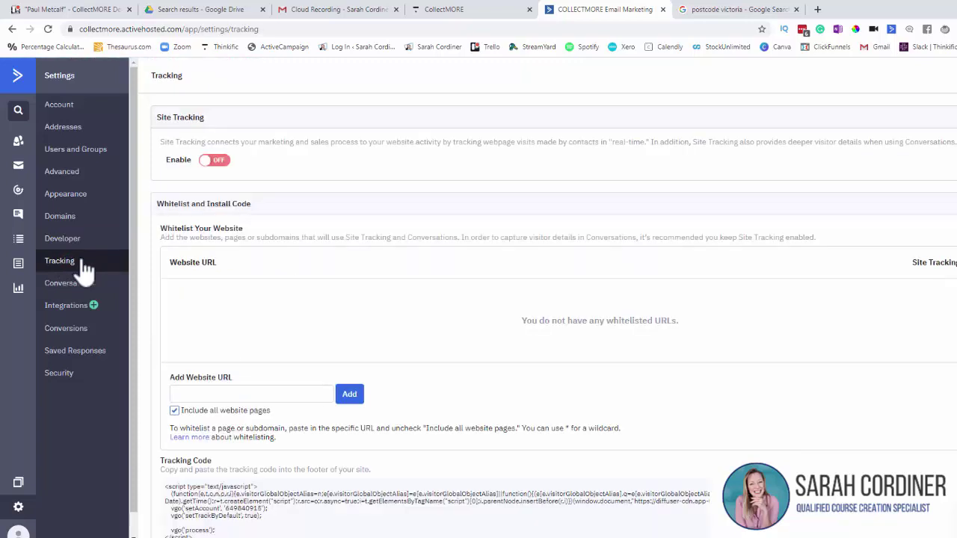
{"action": "scroll", "coordinate": [340, 271], "scroll_direction": "down", "scroll_amount": 1}
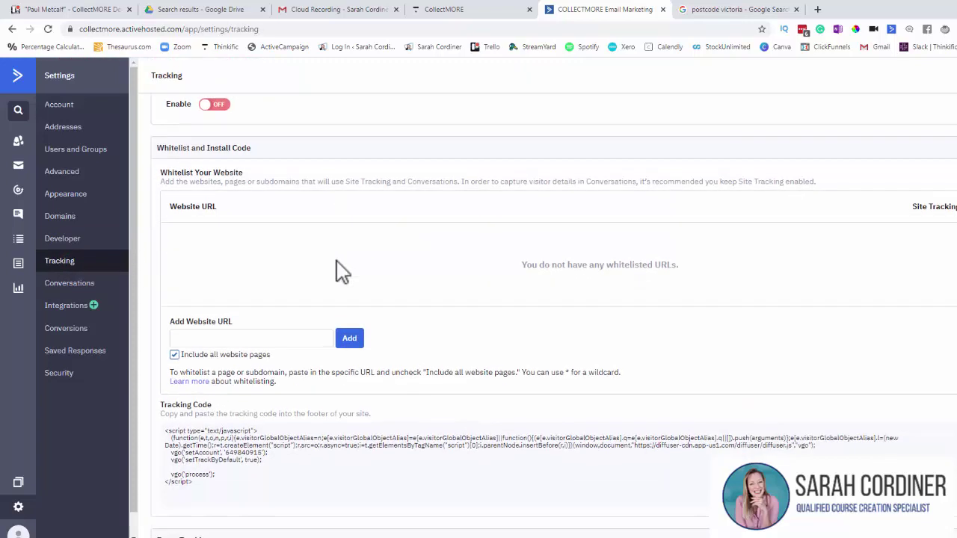
{"action": "left_click", "coordinate": [211, 339]}
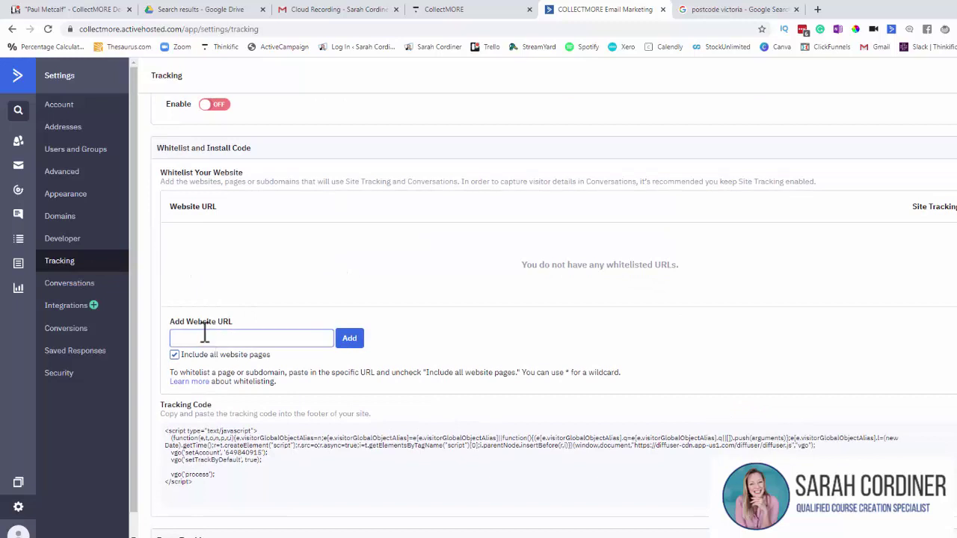
{"action": "left_click", "coordinate": [448, 11]}
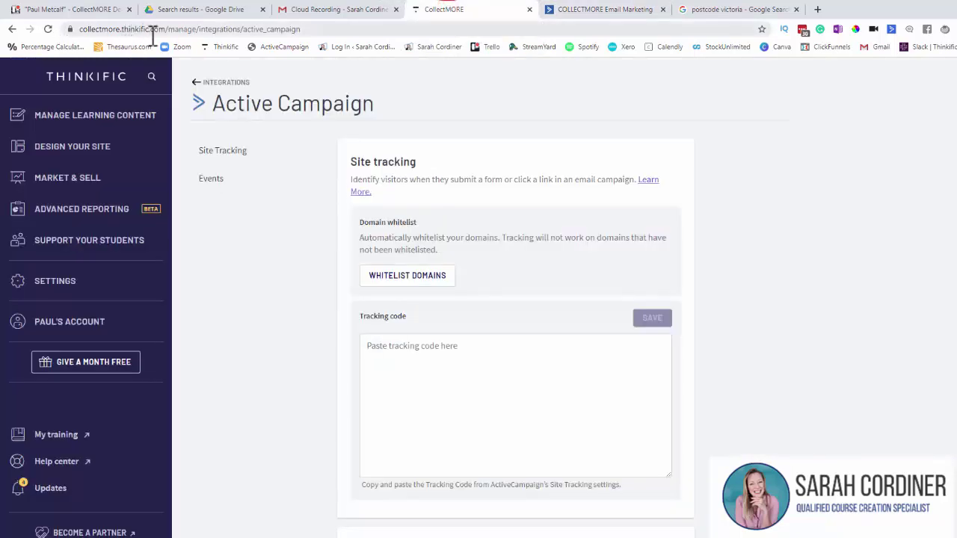
{"action": "left_click_drag", "start_coordinate": [166, 28], "coordinate": [82, 28]}
{"action": "key", "text": "ctrl+c"}
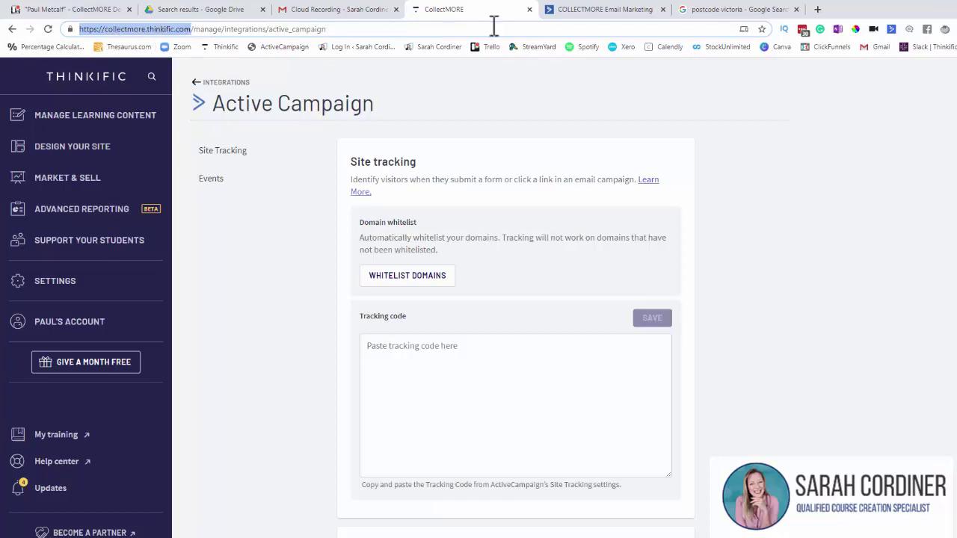
Step: Whitelist collectmore.thinkific.com for all pages in ActiveCampaign's site tracking
{"action": "left_click", "coordinate": [574, 11]}
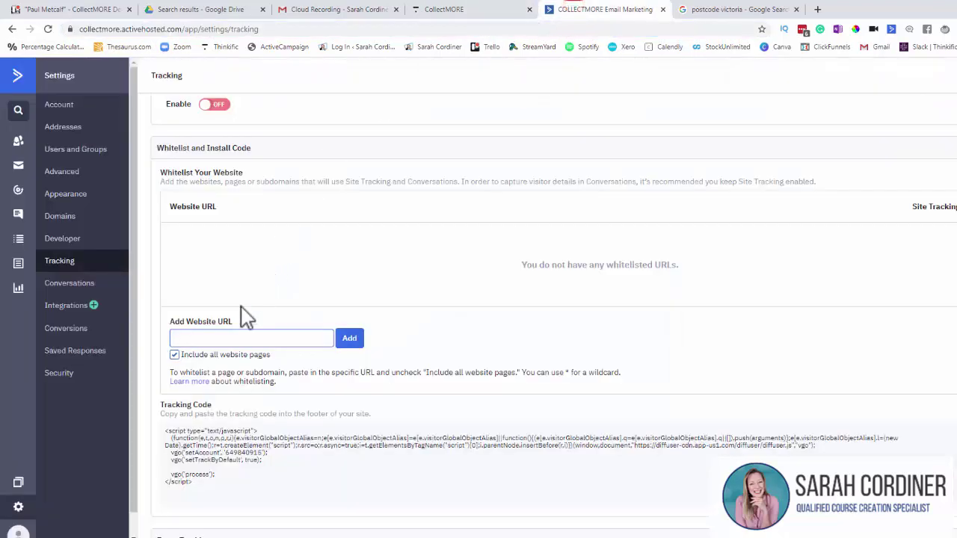
{"action": "left_click", "coordinate": [224, 337]}
{"action": "key", "text": "ctrl+v"}
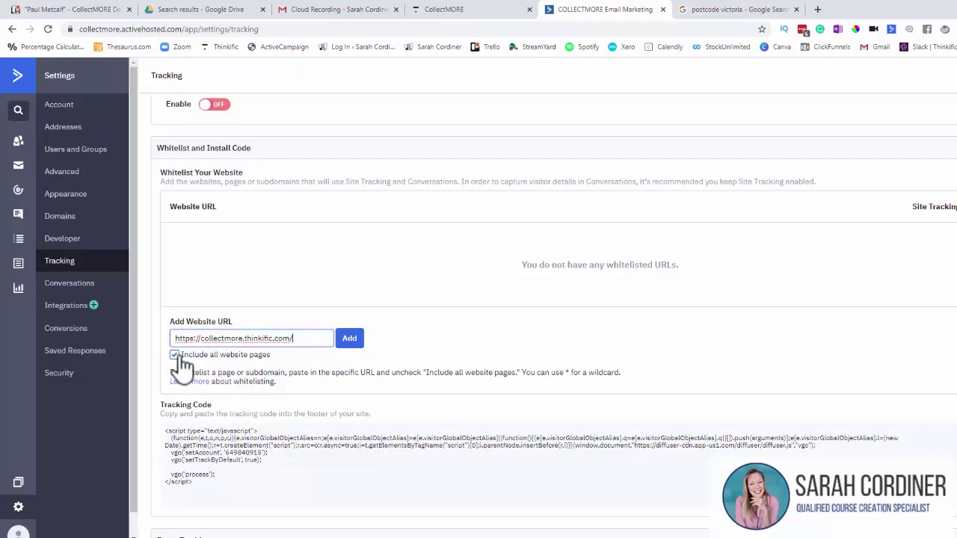
{"action": "left_click", "coordinate": [346, 341]}
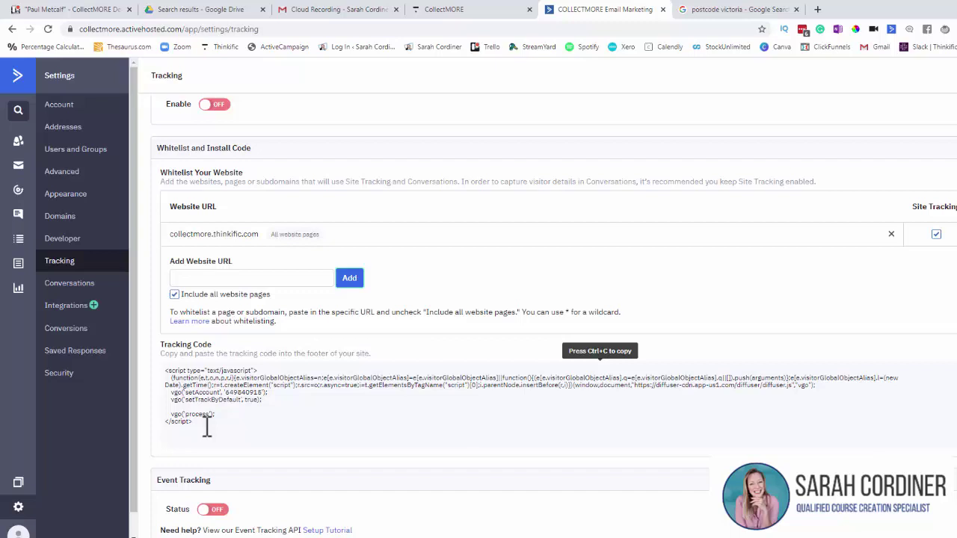
Step: Select and copy the full site tracking code script
{"action": "left_click_drag", "start_coordinate": [160, 345], "coordinate": [222, 363]}
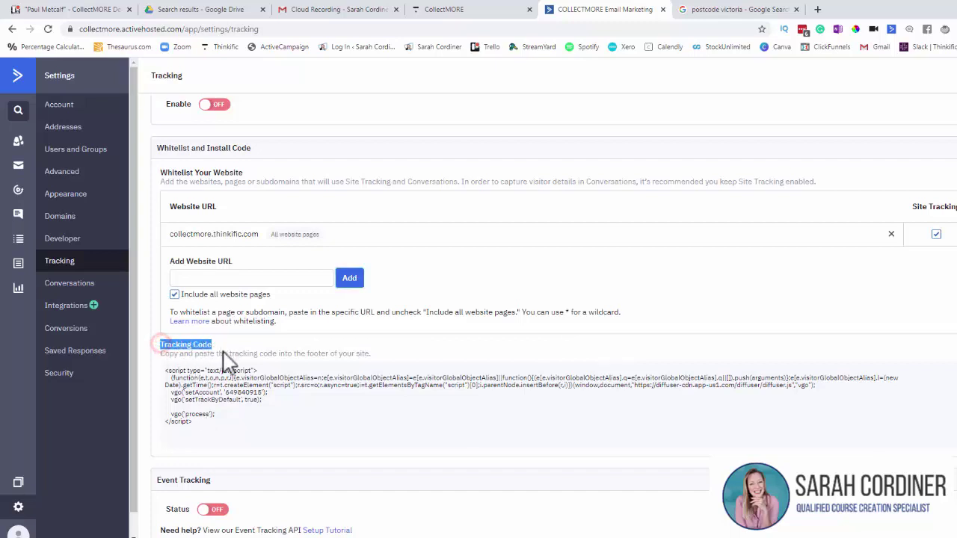
{"action": "left_click", "coordinate": [213, 425]}
{"action": "left_click_drag", "start_coordinate": [199, 418], "coordinate": [163, 374]}
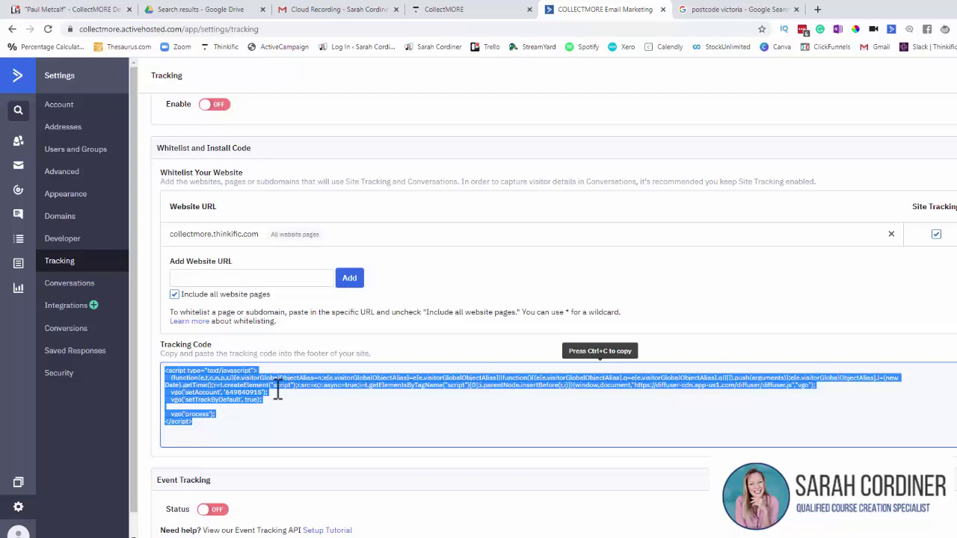
{"action": "key", "text": "ctrl+c"}
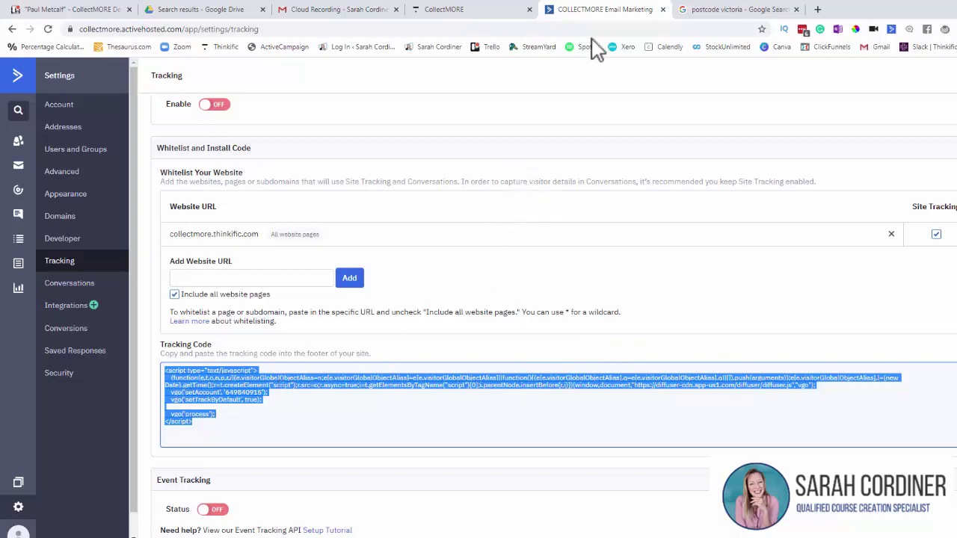
Step: Paste the ActiveCampaign tracking code into Thinkific's Tracking code box and save it
{"action": "left_click", "coordinate": [456, 10]}
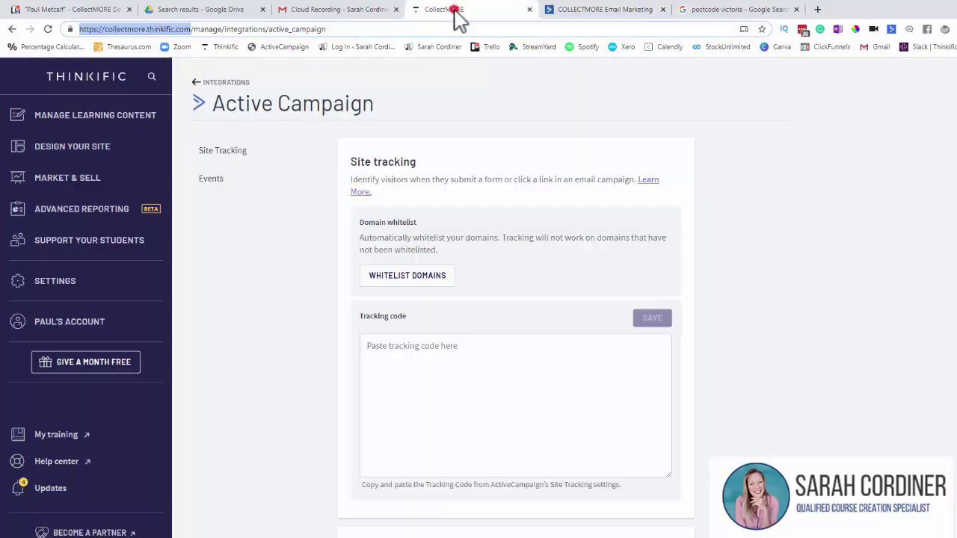
{"action": "left_click", "coordinate": [413, 348]}
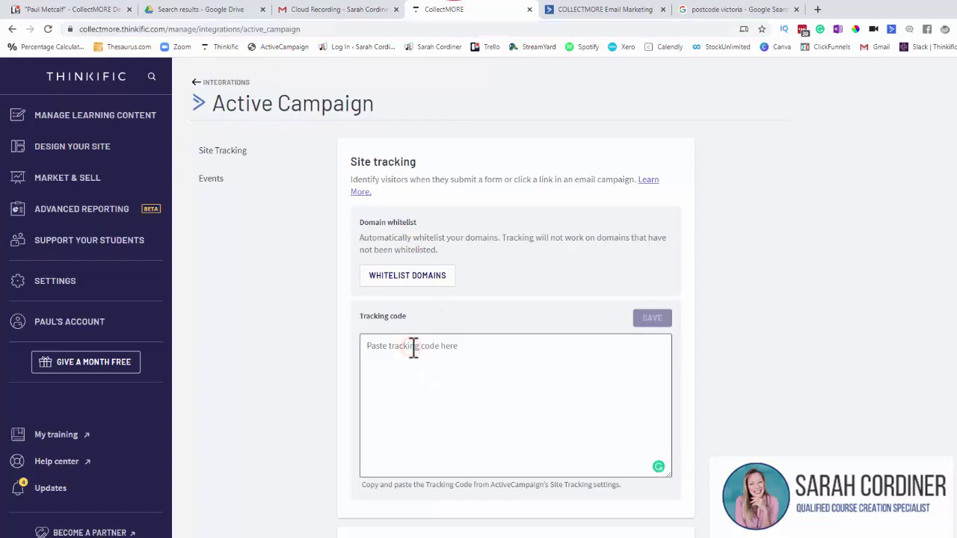
{"action": "key", "text": "ctrl+v"}
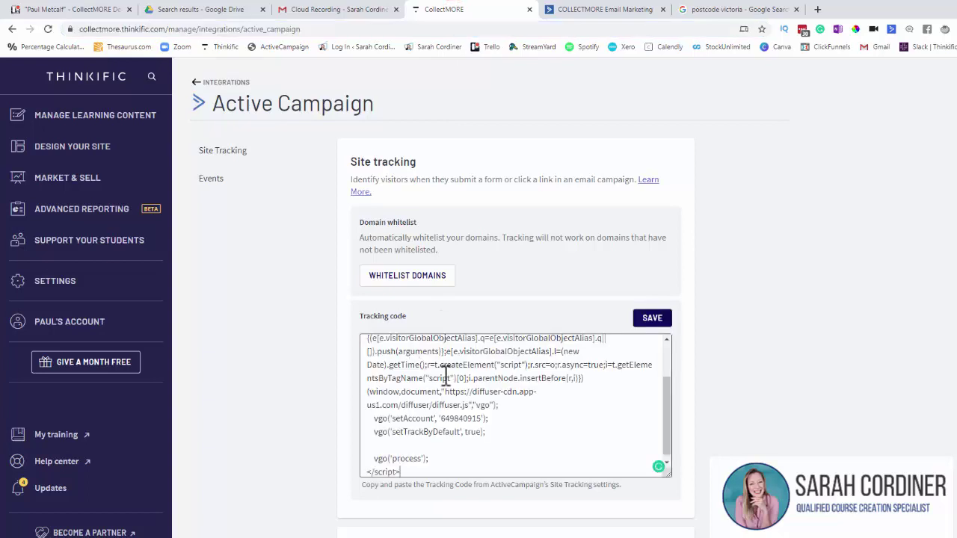
{"action": "left_click", "coordinate": [659, 323]}
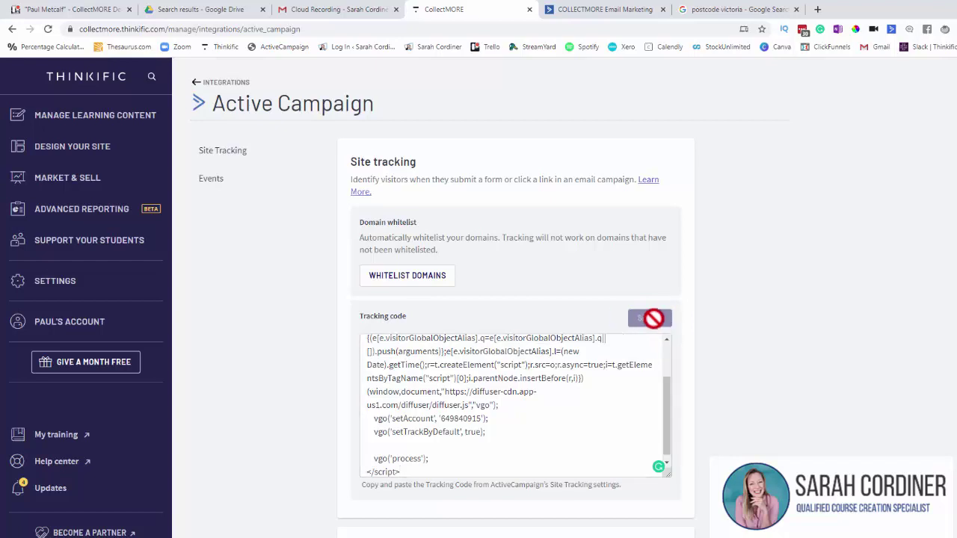
Step: Scroll down to locate the empty Event key and Event ACTID fields
{"action": "scroll", "coordinate": [554, 319], "scroll_direction": "down", "scroll_amount": 2}
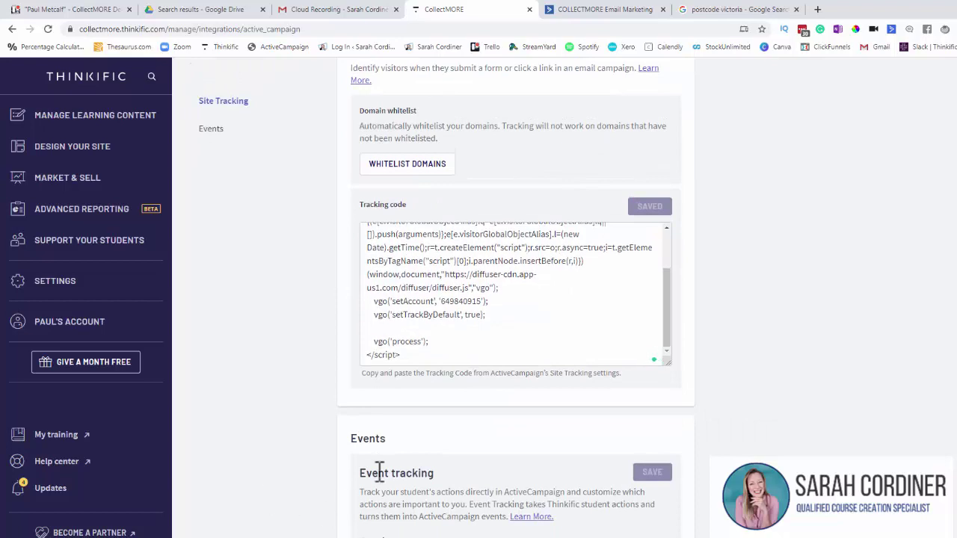
{"action": "scroll", "coordinate": [403, 449], "scroll_direction": "down", "scroll_amount": 4}
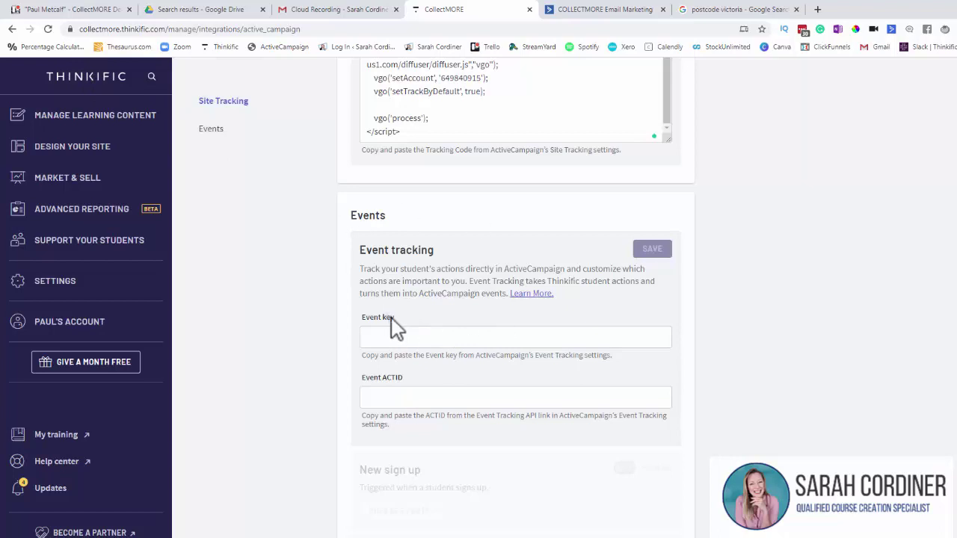
{"action": "left_click_drag", "start_coordinate": [408, 316], "coordinate": [363, 342]}
{"action": "left_click_drag", "start_coordinate": [408, 378], "coordinate": [351, 388]}
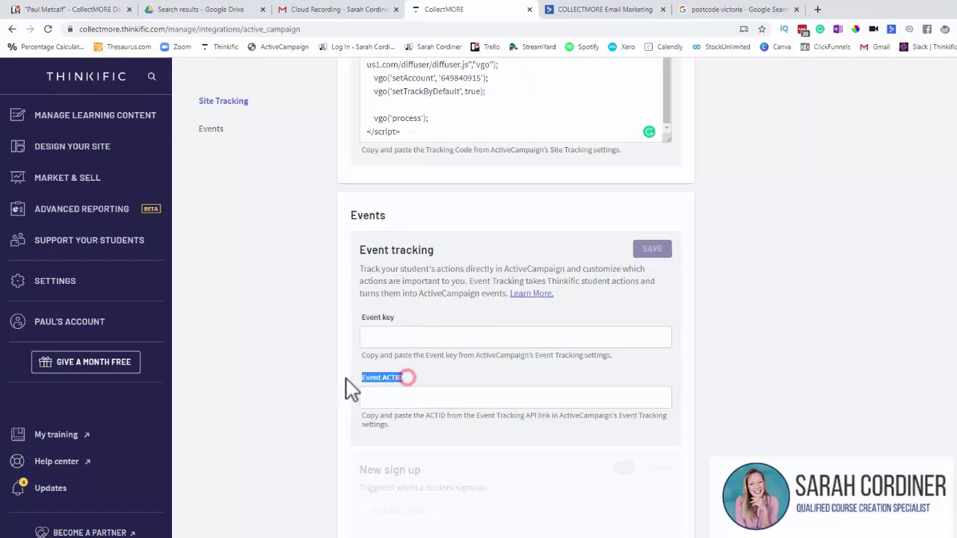
{"action": "left_click", "coordinate": [428, 396]}
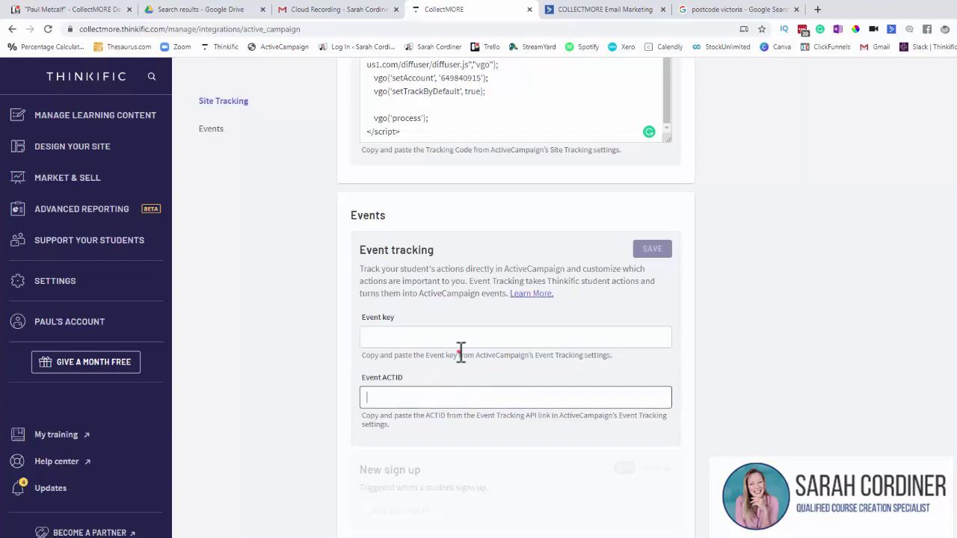
{"action": "left_click_drag", "start_coordinate": [458, 354], "coordinate": [538, 357]}
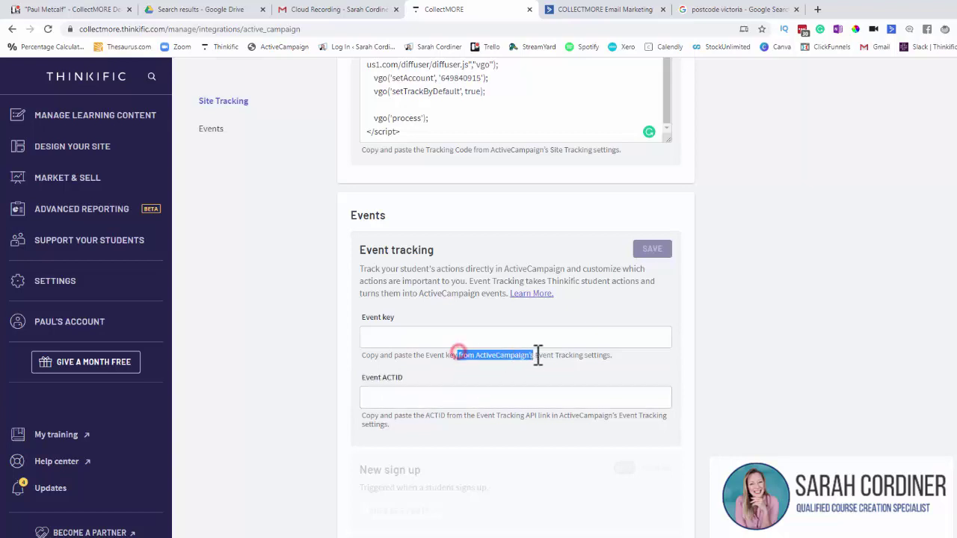
Step: Switch ActiveCampaign's Event Tracking Status on
{"action": "left_click", "coordinate": [574, 15]}
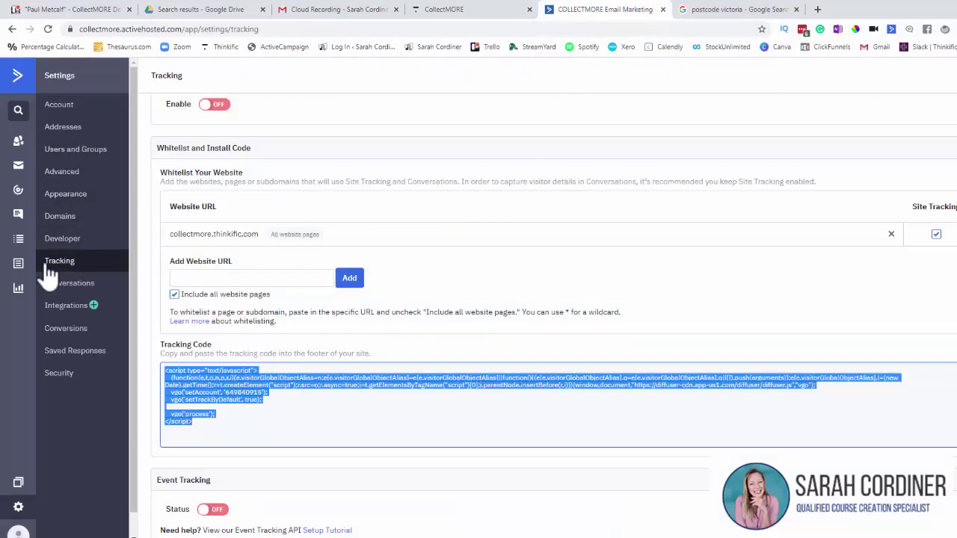
{"action": "scroll", "coordinate": [380, 241], "scroll_direction": "down", "scroll_amount": 1}
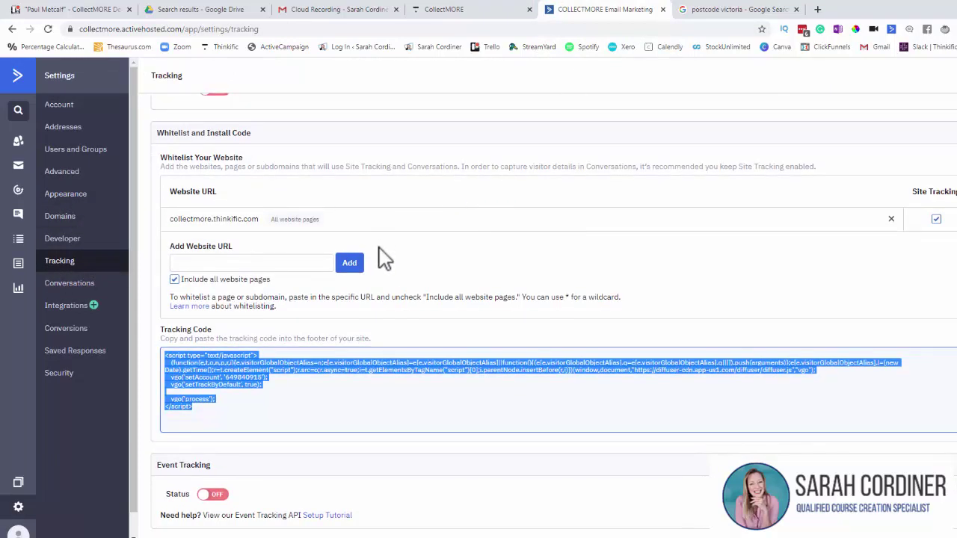
{"action": "left_click", "coordinate": [217, 496]}
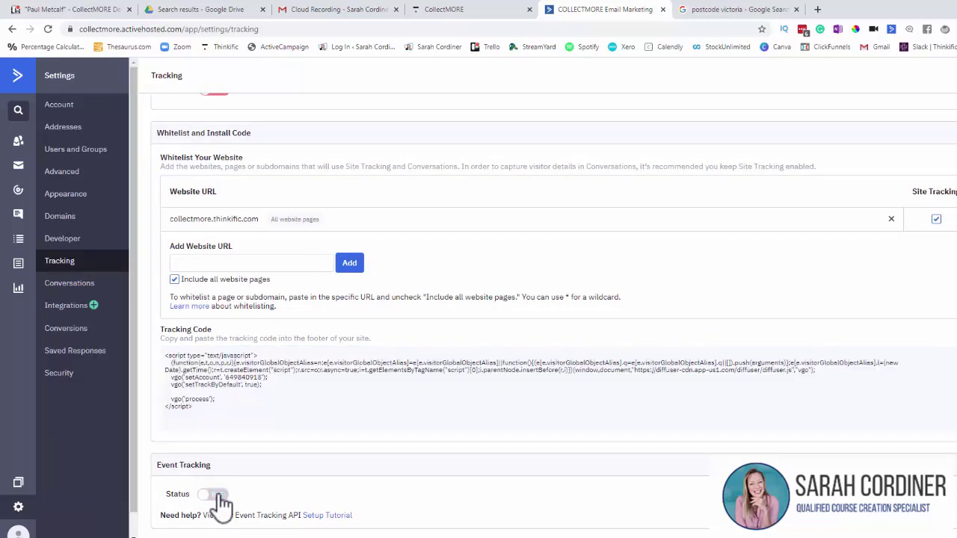
Step: Select and copy the generated event key for Thinkific
{"action": "scroll", "coordinate": [254, 467], "scroll_direction": "down", "scroll_amount": 3}
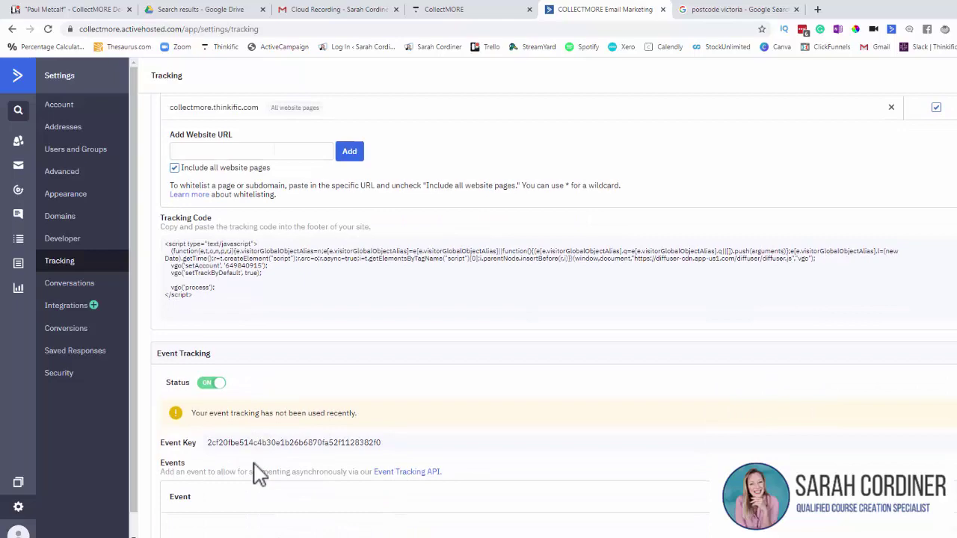
{"action": "scroll", "coordinate": [238, 296], "scroll_direction": "down", "scroll_amount": 1}
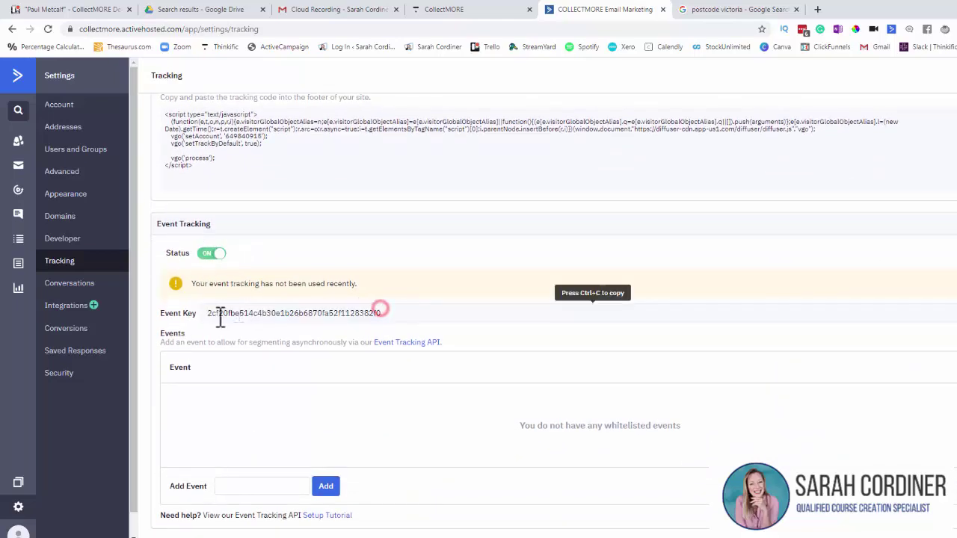
{"action": "left_click_drag", "start_coordinate": [386, 312], "coordinate": [212, 318]}
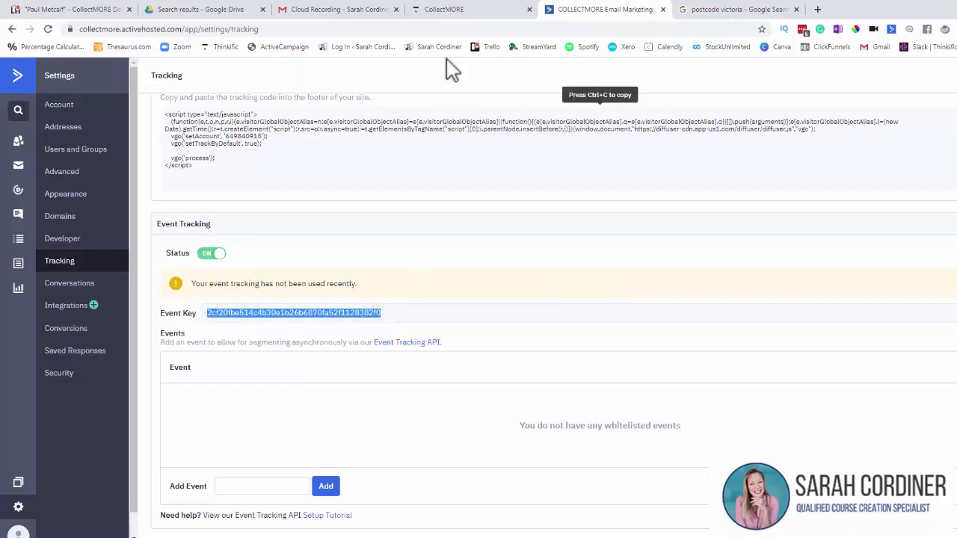
{"action": "left_click", "coordinate": [436, 11]}
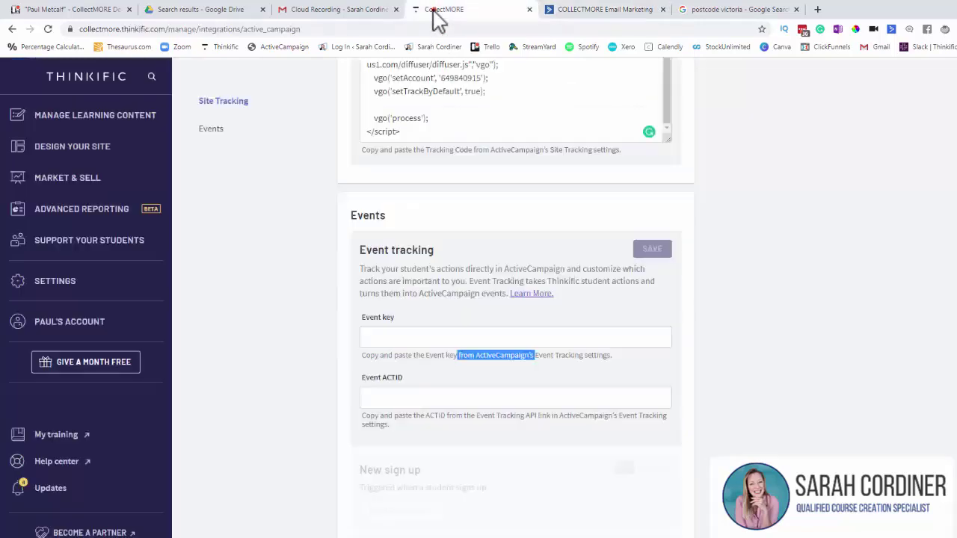
Step: Paste the ActiveCampaign event key into Thinkific's Event key field
{"action": "left_click", "coordinate": [391, 335]}
{"action": "key", "text": "ctrl+v"}
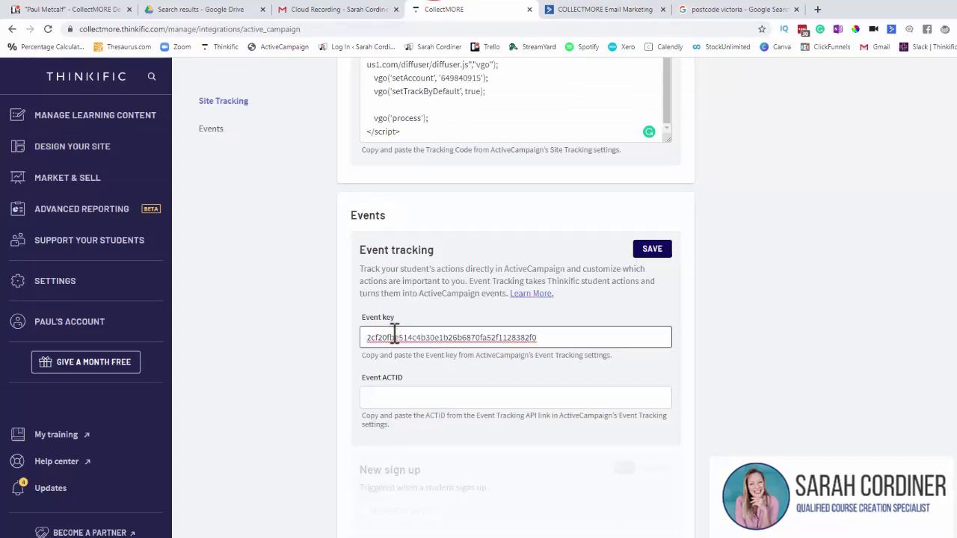
{"action": "left_click", "coordinate": [397, 397]}
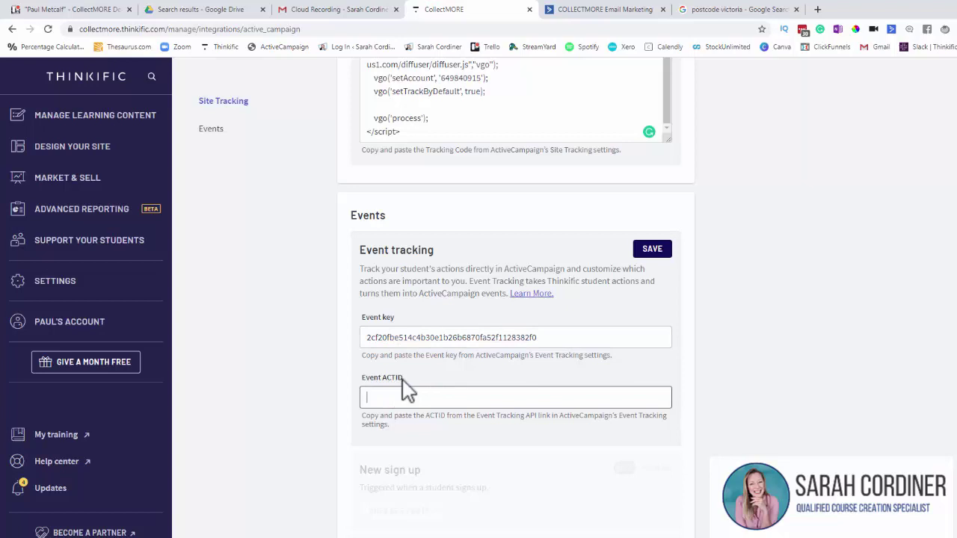
Step: Open the Event Tracking API details and select the account's actid value
{"action": "left_click", "coordinate": [585, 11]}
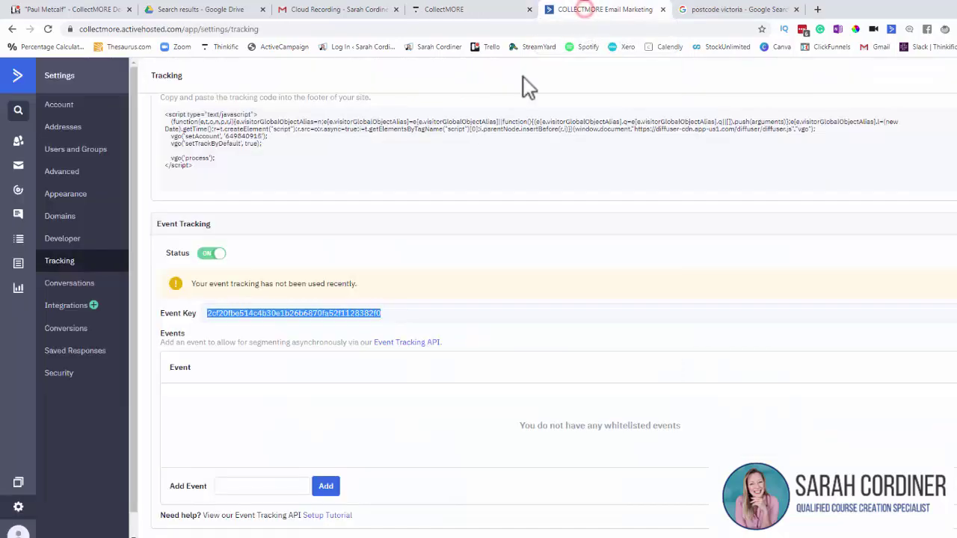
{"action": "left_click", "coordinate": [404, 344]}
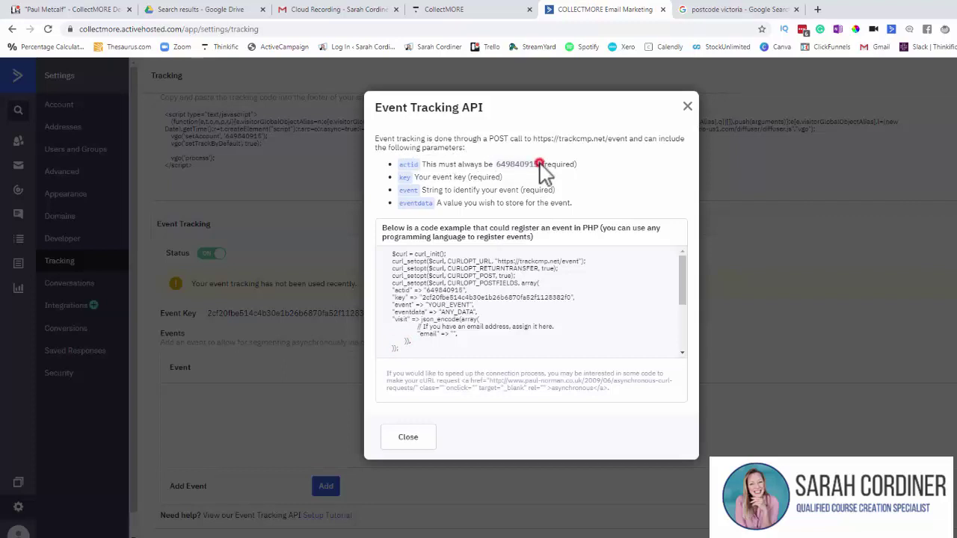
{"action": "left_click_drag", "start_coordinate": [534, 164], "coordinate": [495, 165]}
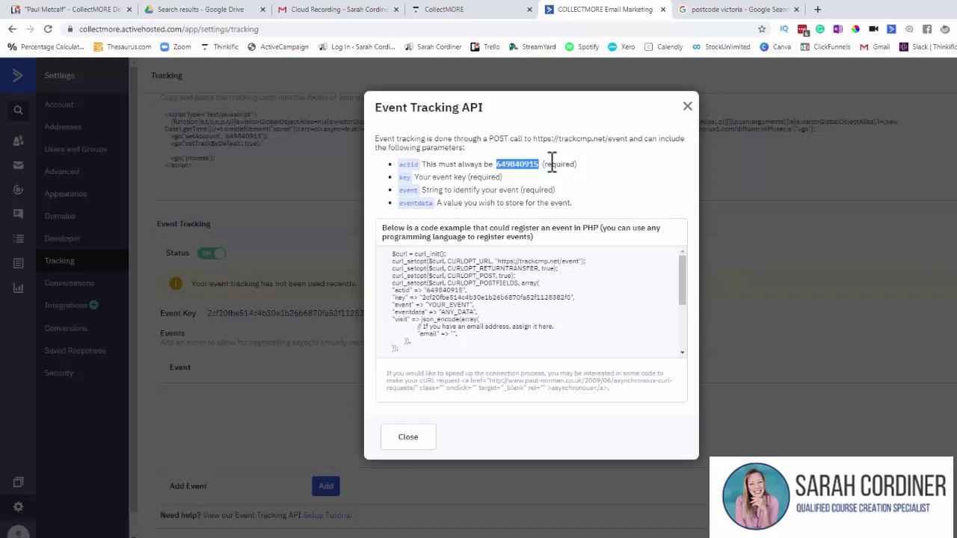
Step: Save the event key and ACTID in Thinkific's event tracking settings
{"action": "left_click", "coordinate": [441, 12]}
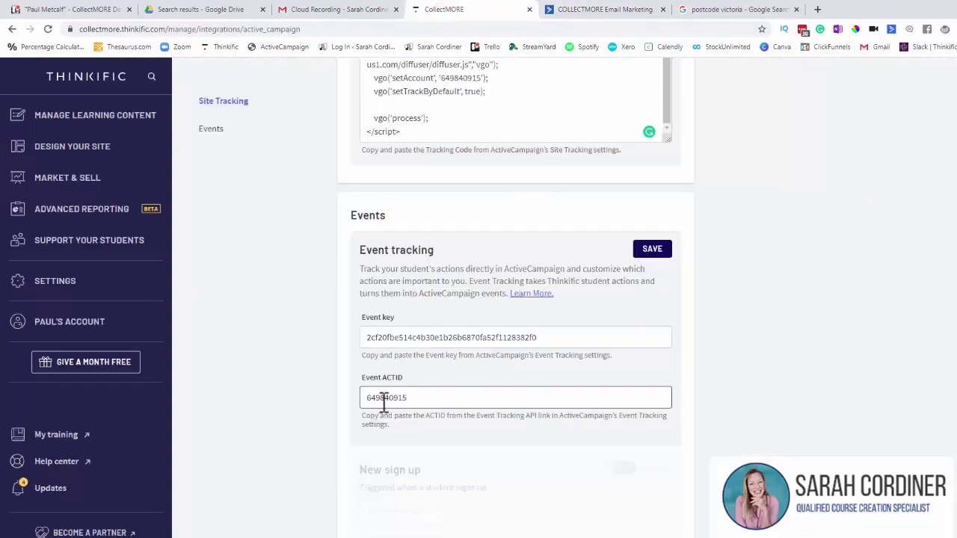
{"action": "left_click", "coordinate": [648, 251]}
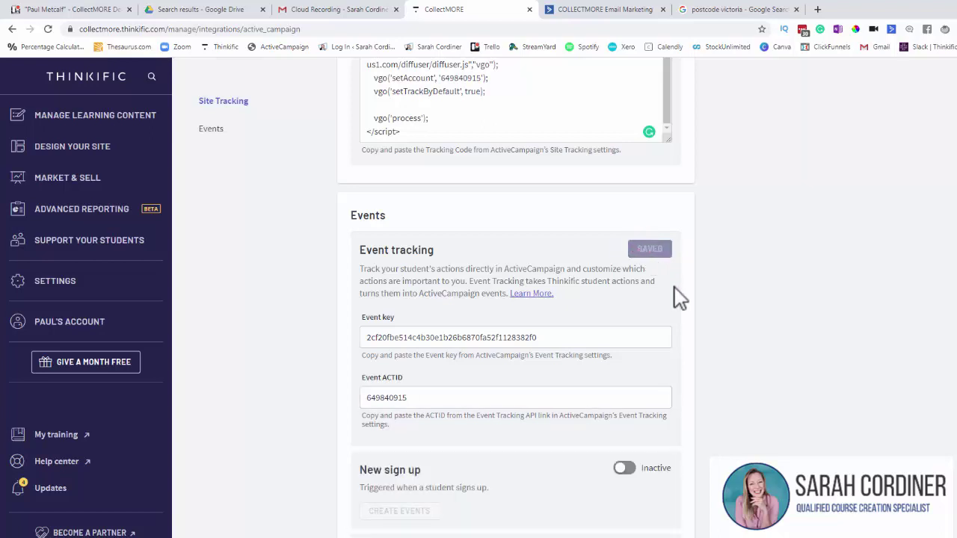
{"action": "scroll", "coordinate": [679, 294], "scroll_direction": "down", "scroll_amount": 2}
{"action": "scroll", "coordinate": [679, 294], "scroll_direction": "down", "scroll_amount": 3}
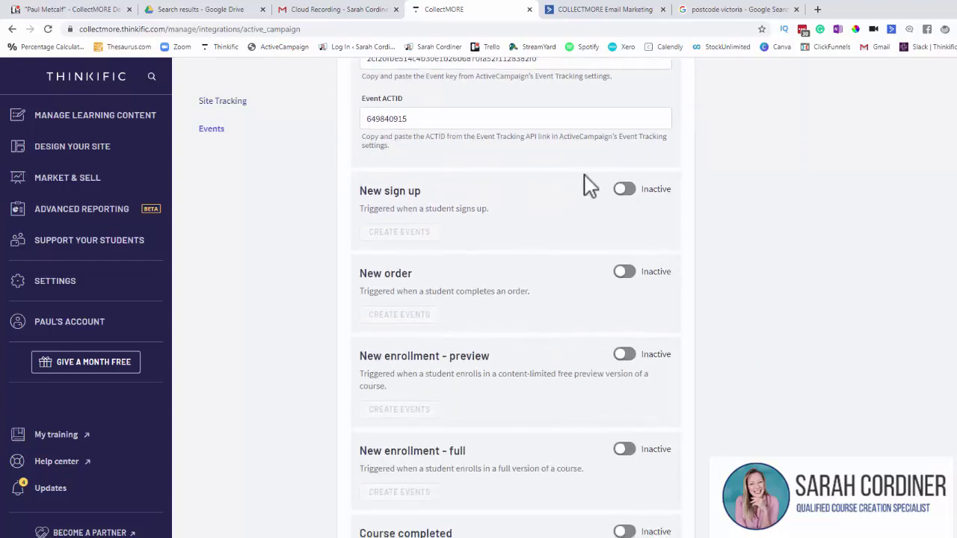
Step: Activate New sign up, New order, both New enrollment events, and Course completed
{"action": "left_click", "coordinate": [627, 190]}
{"action": "left_click", "coordinate": [624, 273]}
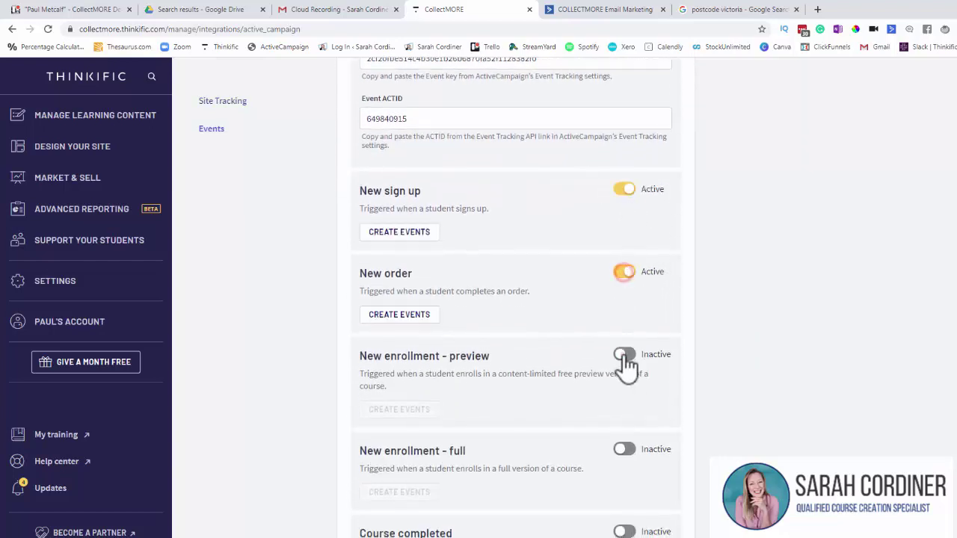
{"action": "left_click", "coordinate": [624, 355]}
{"action": "left_click", "coordinate": [625, 450]}
{"action": "scroll", "coordinate": [623, 415], "scroll_direction": "down", "scroll_amount": 1}
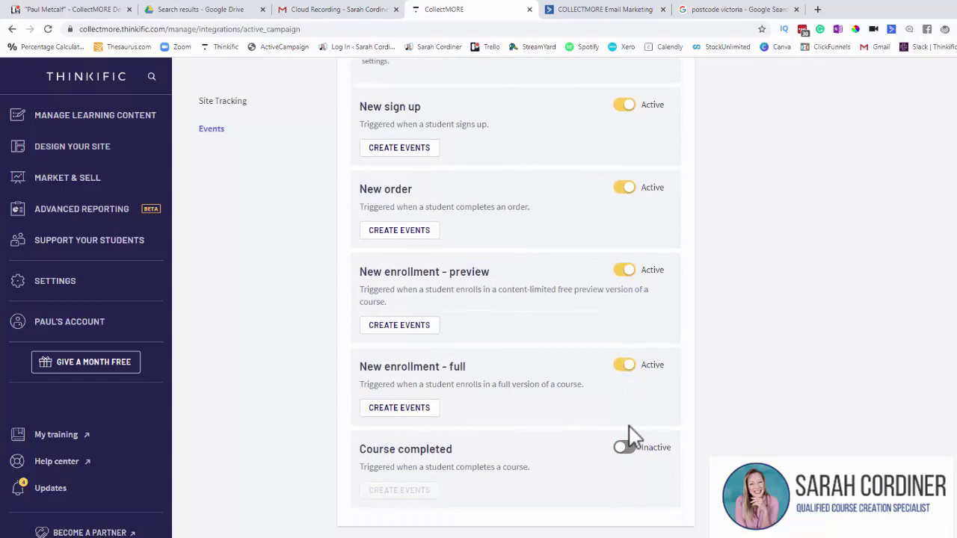
{"action": "left_click", "coordinate": [625, 451]}
{"action": "scroll", "coordinate": [760, 384], "scroll_direction": "up", "scroll_amount": 9}
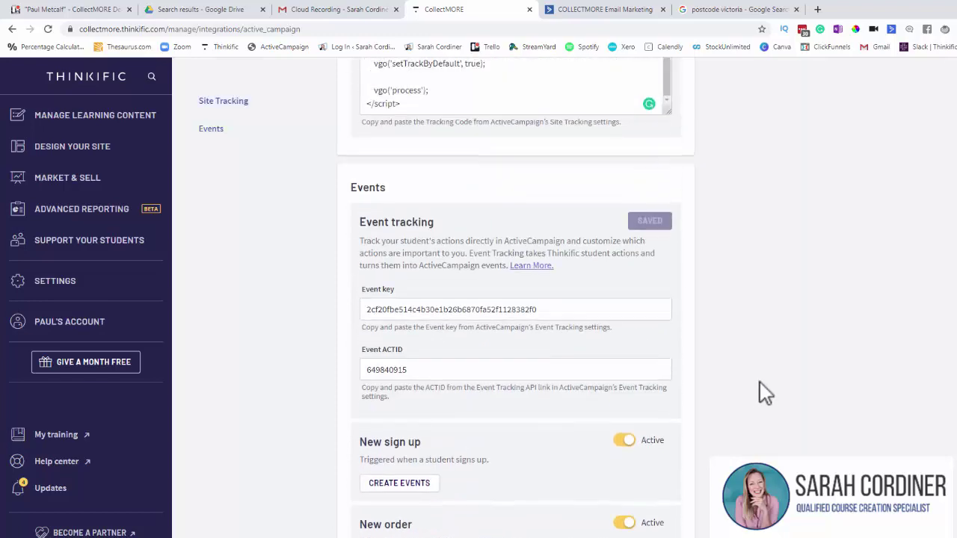
{"action": "scroll", "coordinate": [760, 383], "scroll_direction": "down", "scroll_amount": 3}
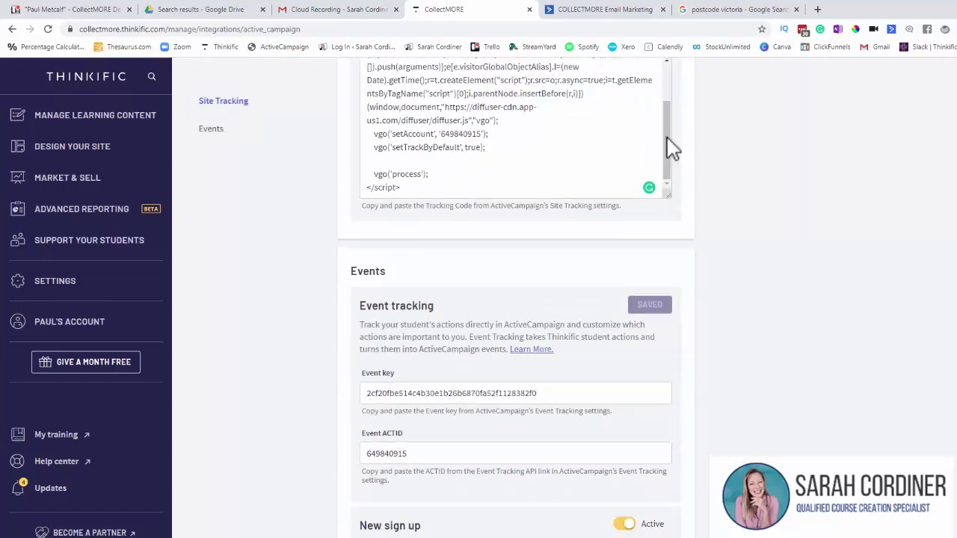
{"action": "left_click", "coordinate": [608, 11]}
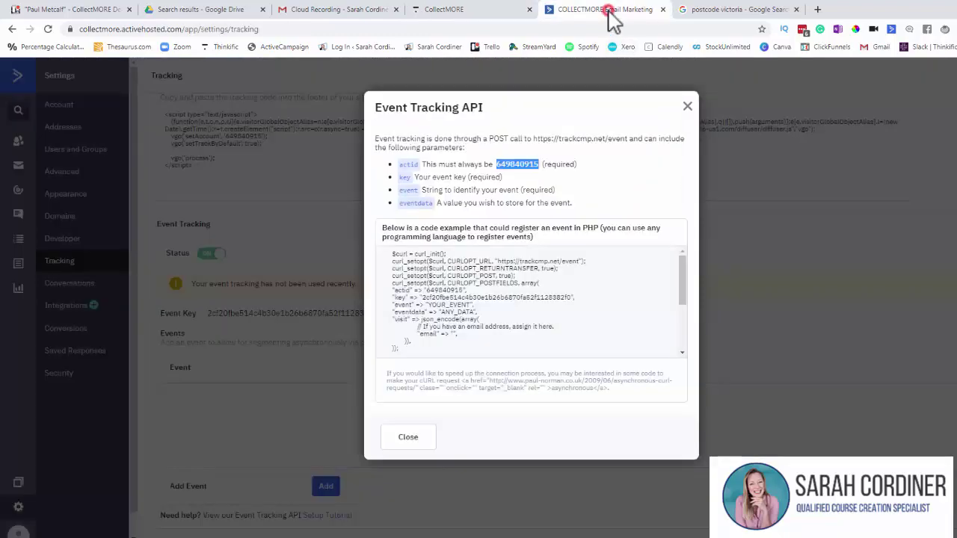
Step: Close the API dialog and start a new blank automation from scratch
{"action": "left_click", "coordinate": [407, 437]}
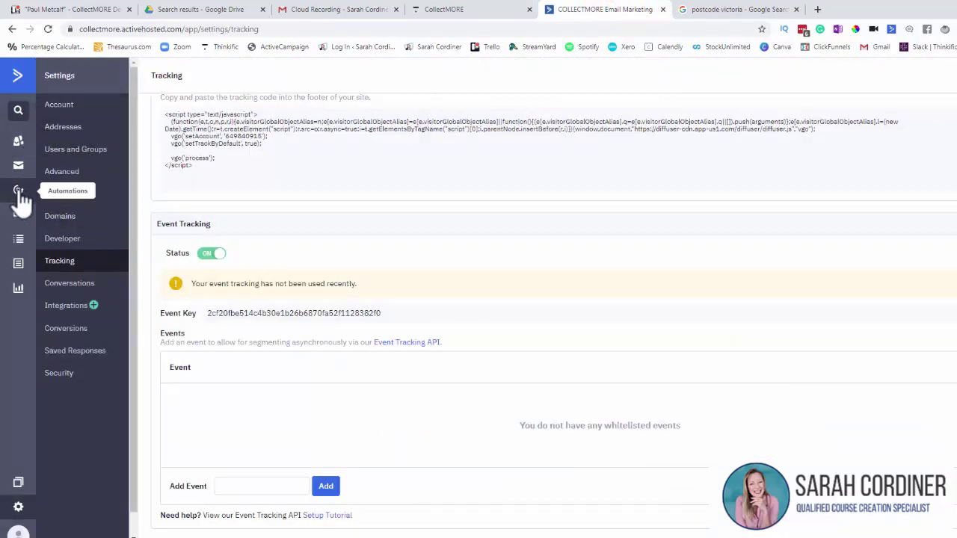
{"action": "left_click", "coordinate": [19, 192]}
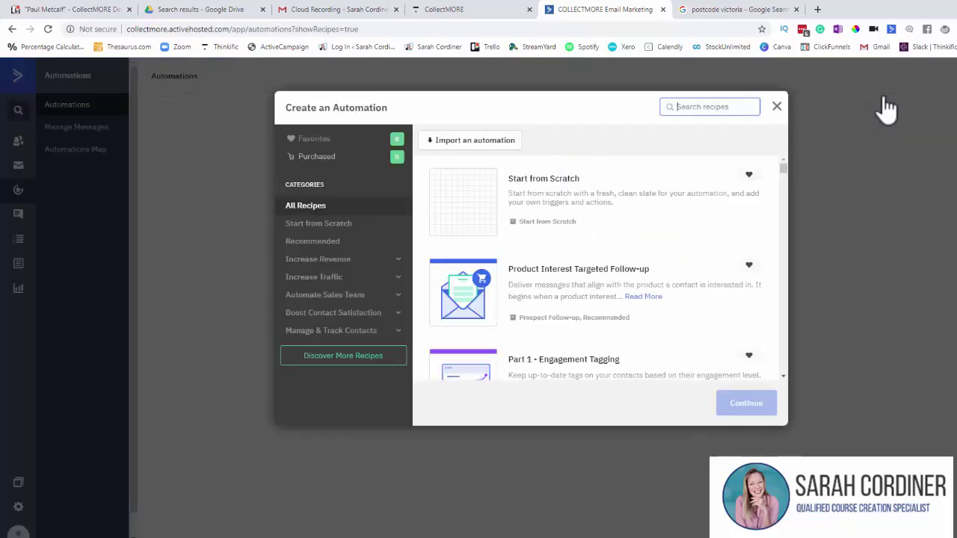
{"action": "left_click", "coordinate": [488, 199]}
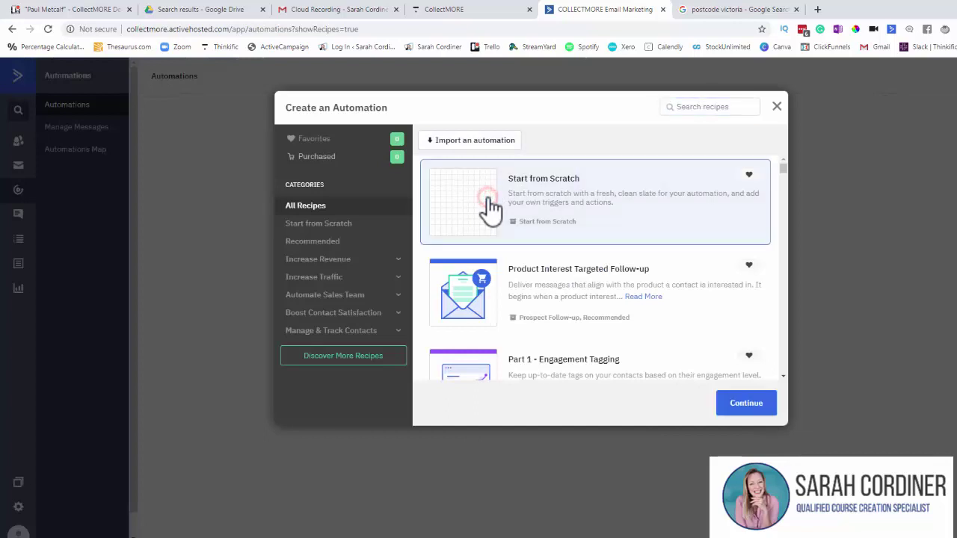
{"action": "left_click", "coordinate": [743, 408]}
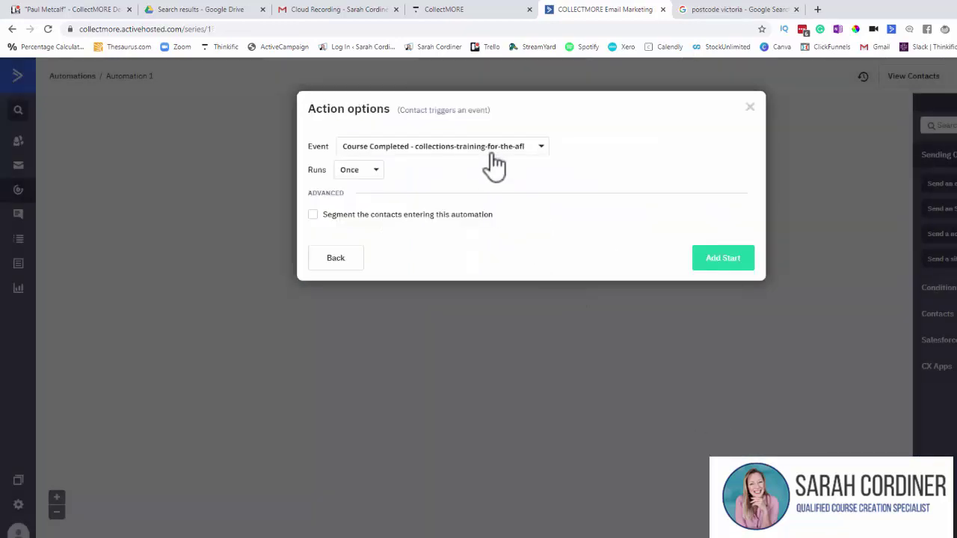
Step: Set the automation to start on the Enrolled in Course - stop-pay-delay event
{"action": "left_click", "coordinate": [488, 150]}
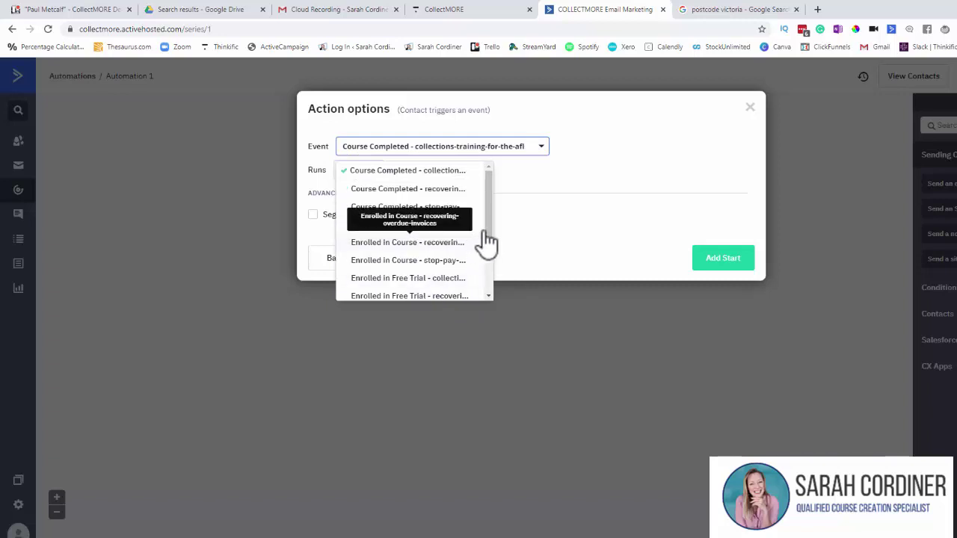
{"action": "scroll", "coordinate": [488, 237], "scroll_direction": "down", "scroll_amount": 1}
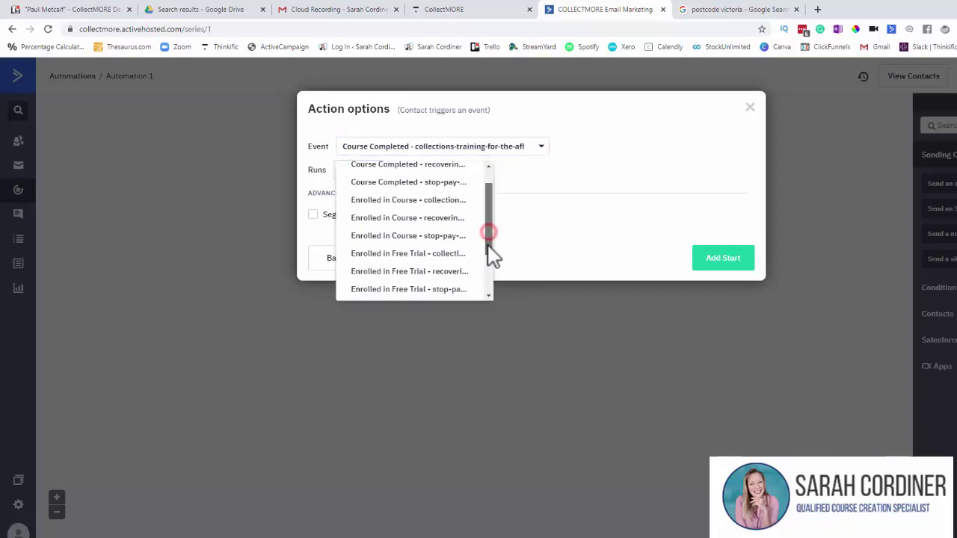
{"action": "left_click", "coordinate": [420, 237]}
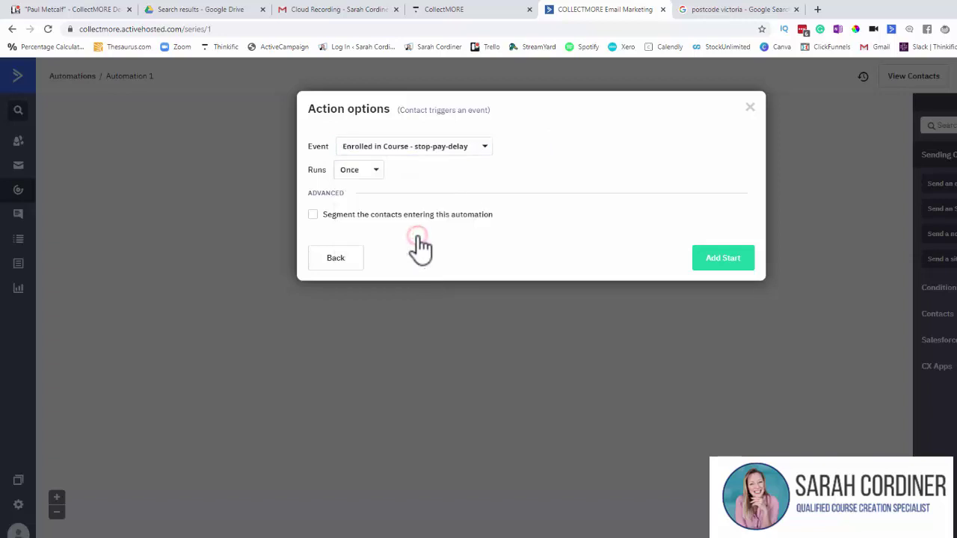
{"action": "left_click", "coordinate": [711, 265]}
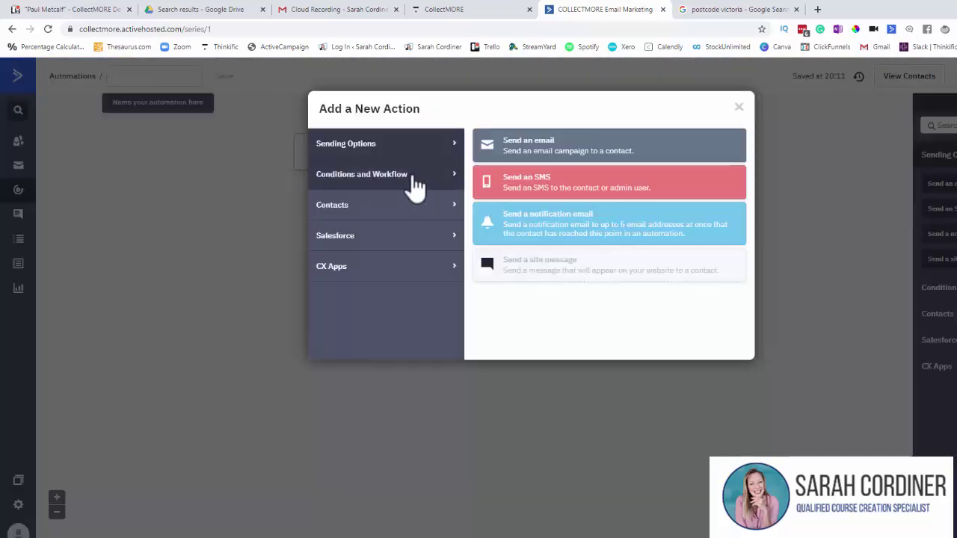
Step: Add a step subscribing contacts to the CollectMORE list
{"action": "left_click", "coordinate": [389, 188]}
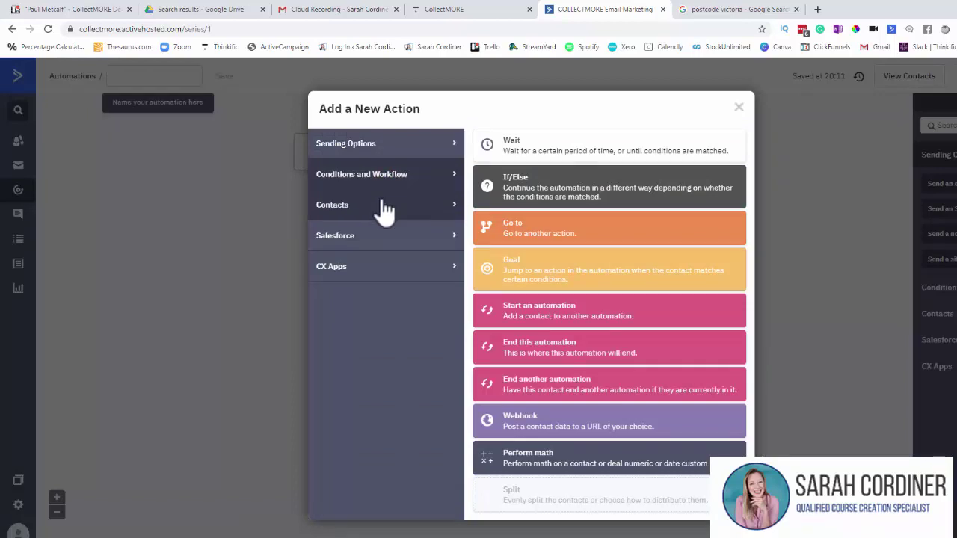
{"action": "left_click", "coordinate": [383, 207]}
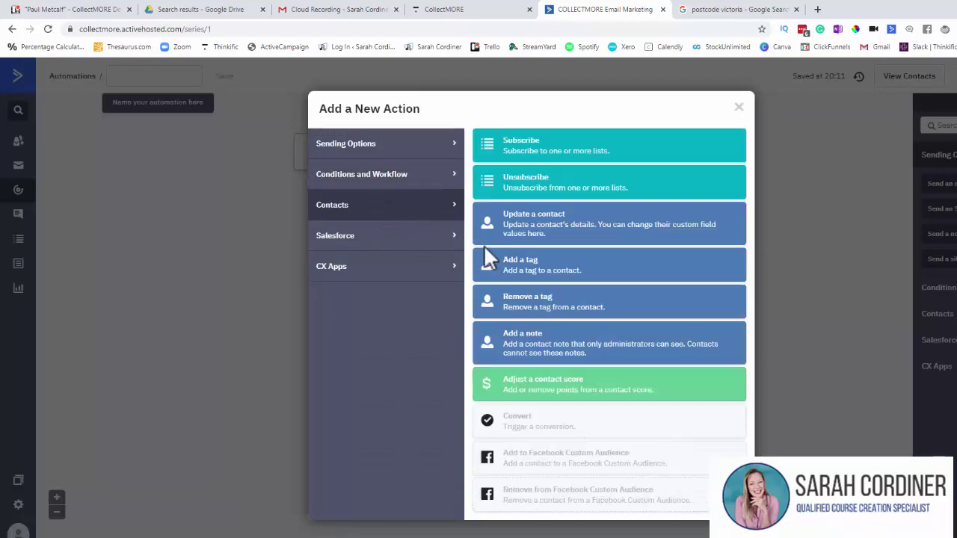
{"action": "left_click", "coordinate": [526, 144]}
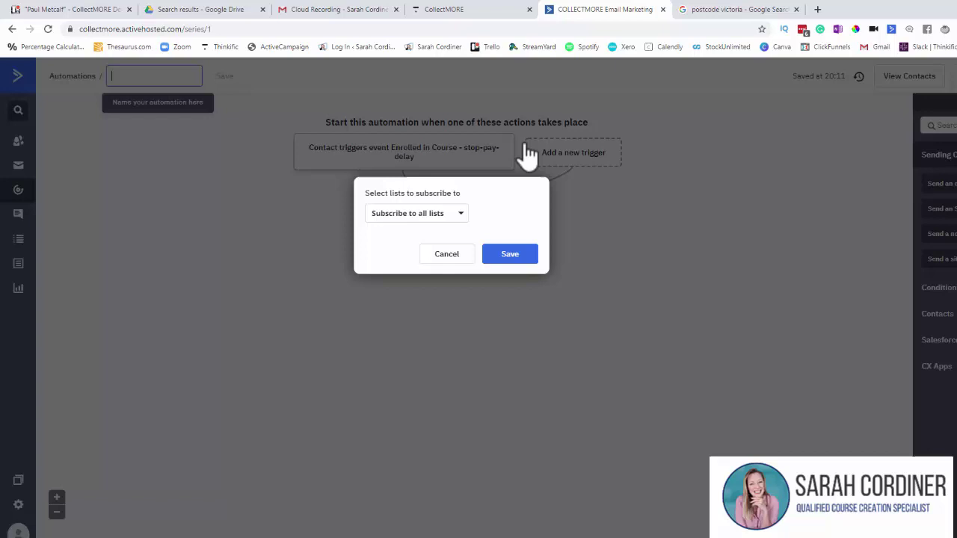
{"action": "left_click", "coordinate": [416, 215]}
{"action": "left_click", "coordinate": [433, 299]}
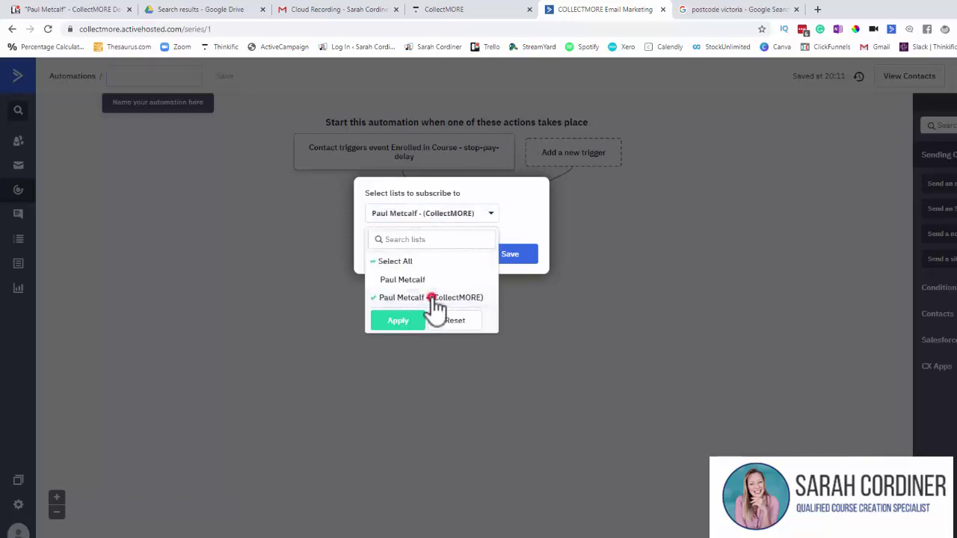
{"action": "left_click", "coordinate": [513, 255]}
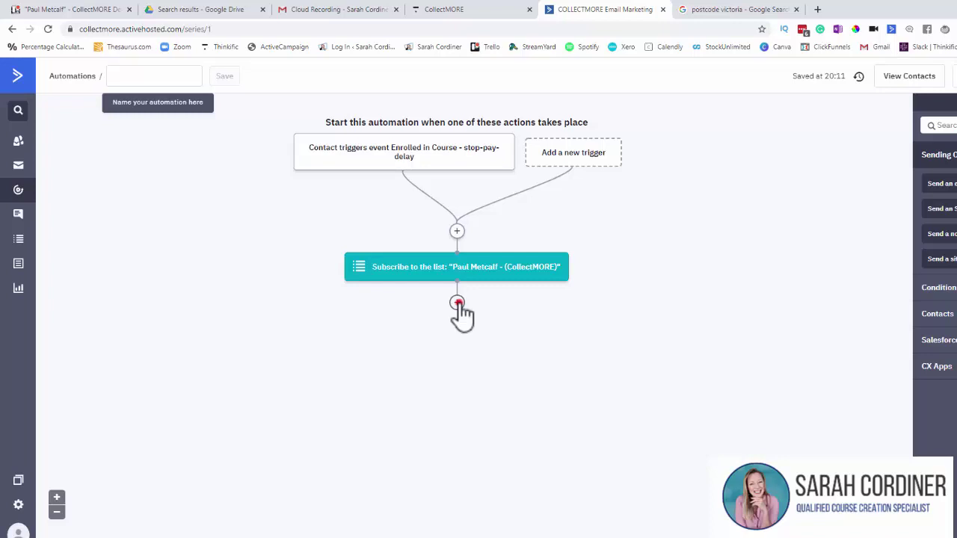
Step: Add a tag step 'Student has enrolled in stop pay pay delay course in thinkific'
{"action": "left_click", "coordinate": [458, 305]}
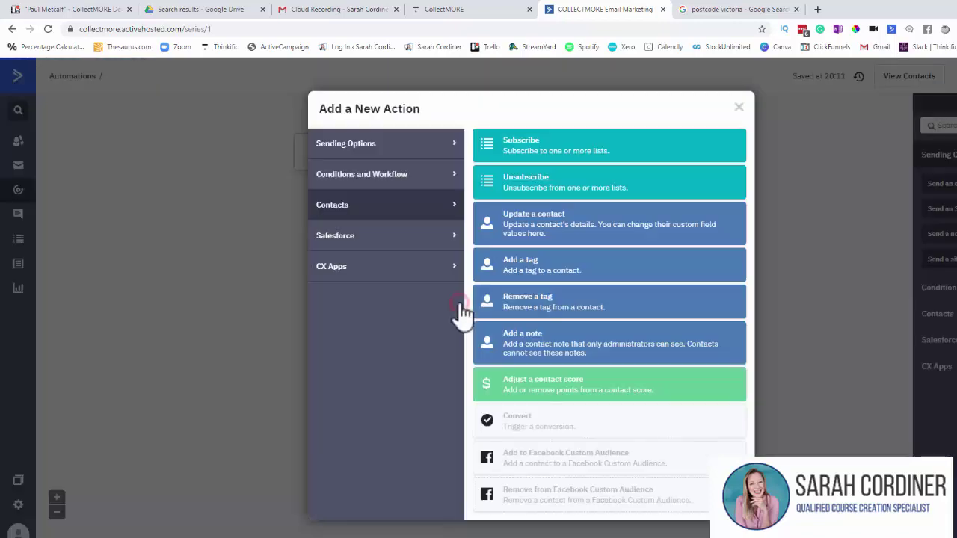
{"action": "left_click", "coordinate": [531, 263]}
{"action": "left_click", "coordinate": [414, 286]}
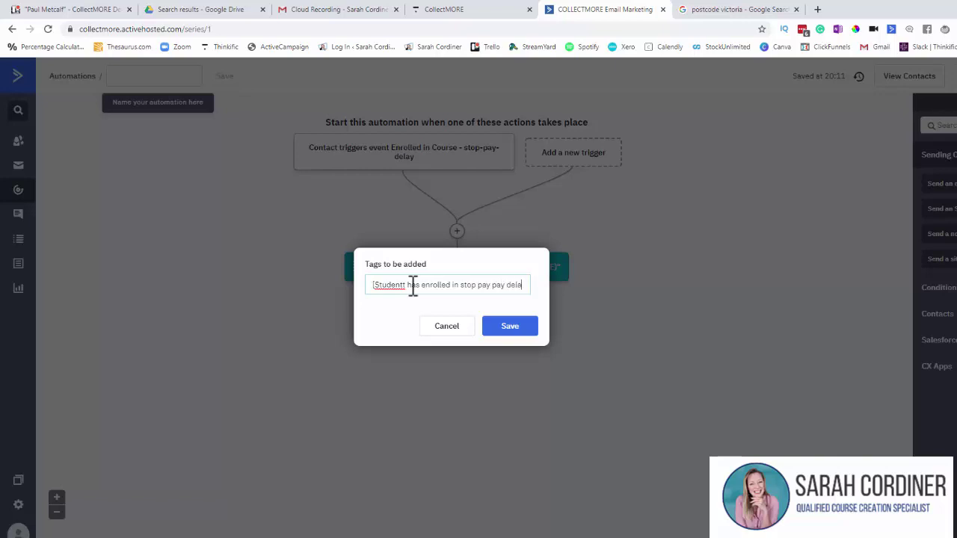
{"action": "type", "text": "y course in thinkific"}
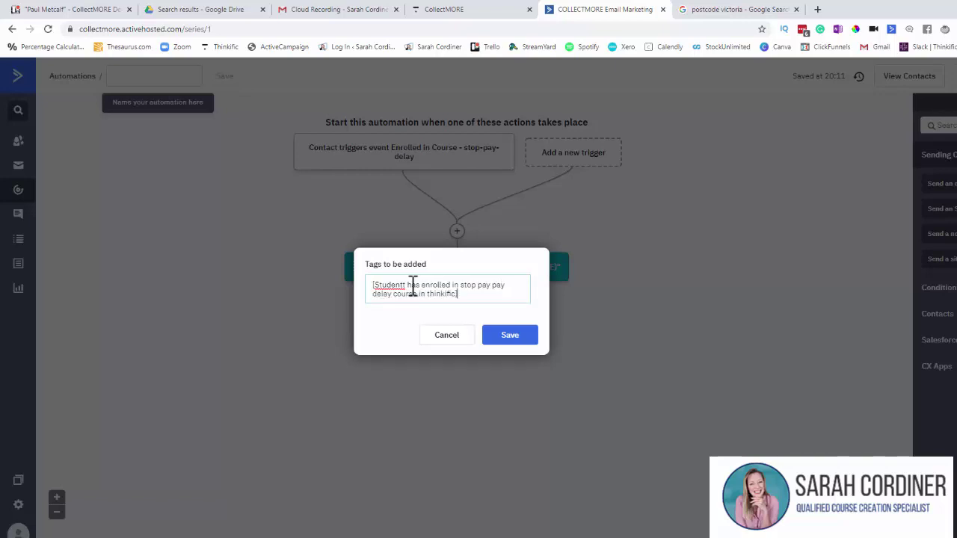
{"action": "left_click", "coordinate": [405, 284]}
{"action": "key", "text": "BackSpace"}
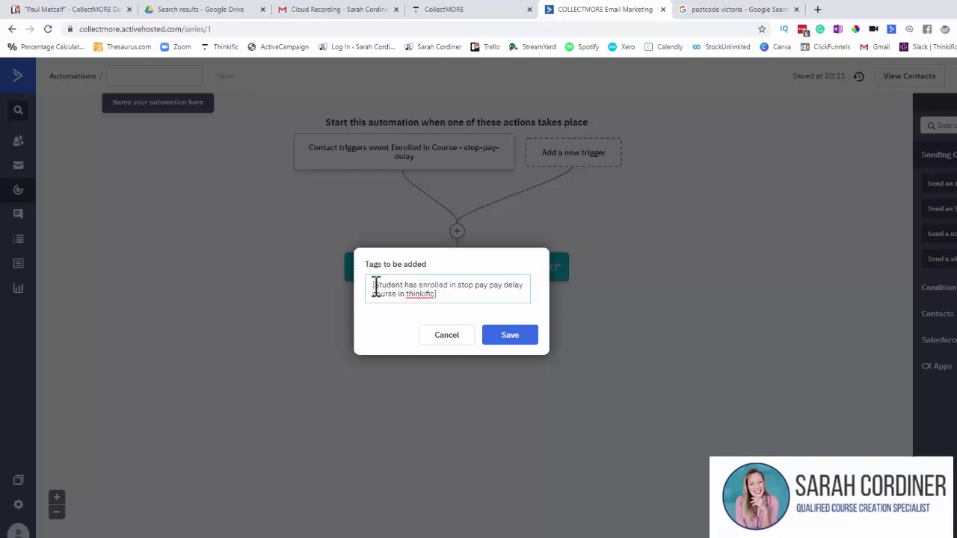
{"action": "left_click_drag", "start_coordinate": [459, 285], "coordinate": [523, 291]}
{"action": "left_click", "coordinate": [524, 291]}
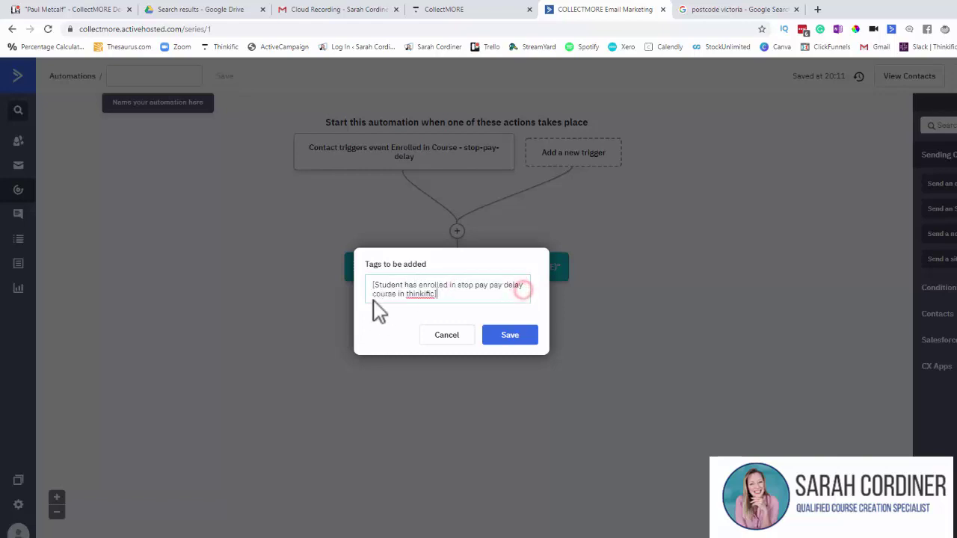
{"action": "left_click", "coordinate": [507, 336]}
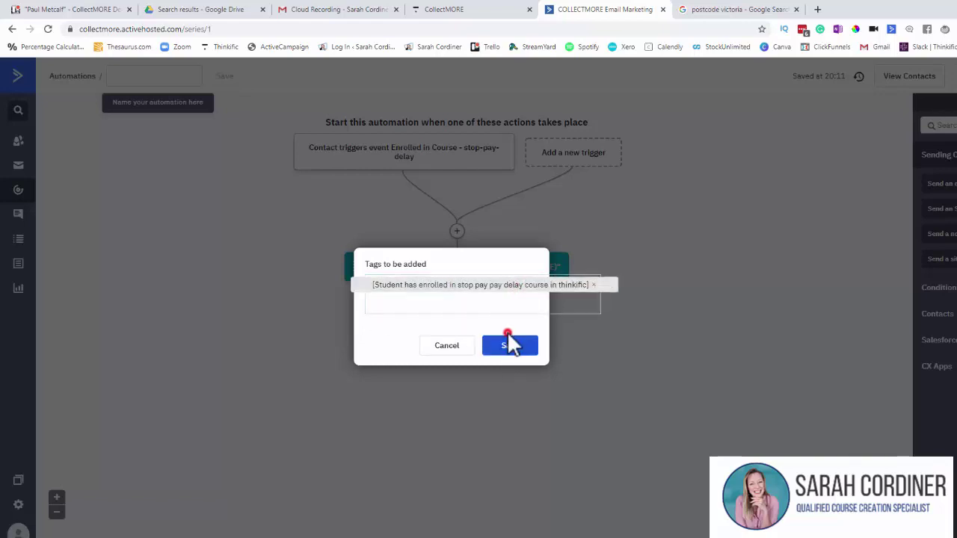
{"action": "left_click", "coordinate": [509, 346]}
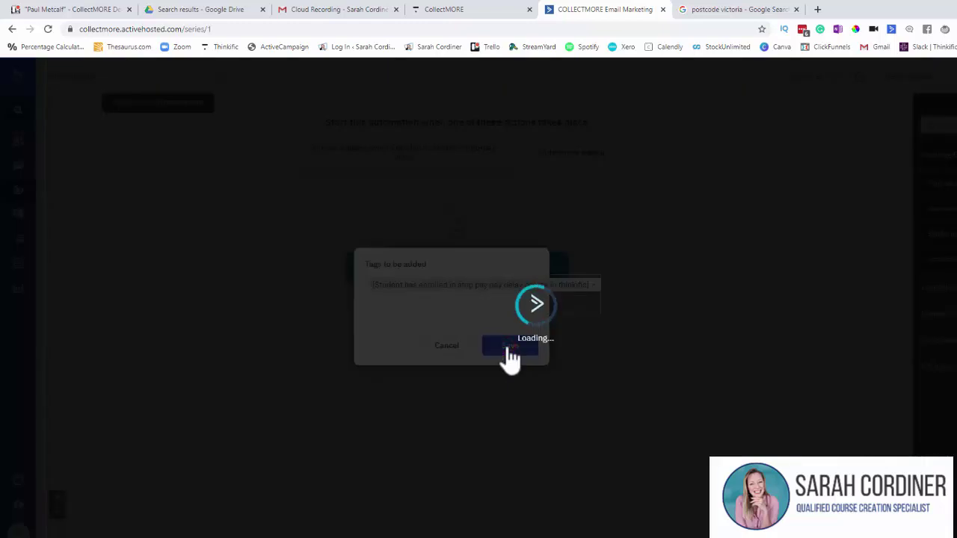
Step: Add an End this automation step after the tag step
{"action": "left_click", "coordinate": [456, 384]}
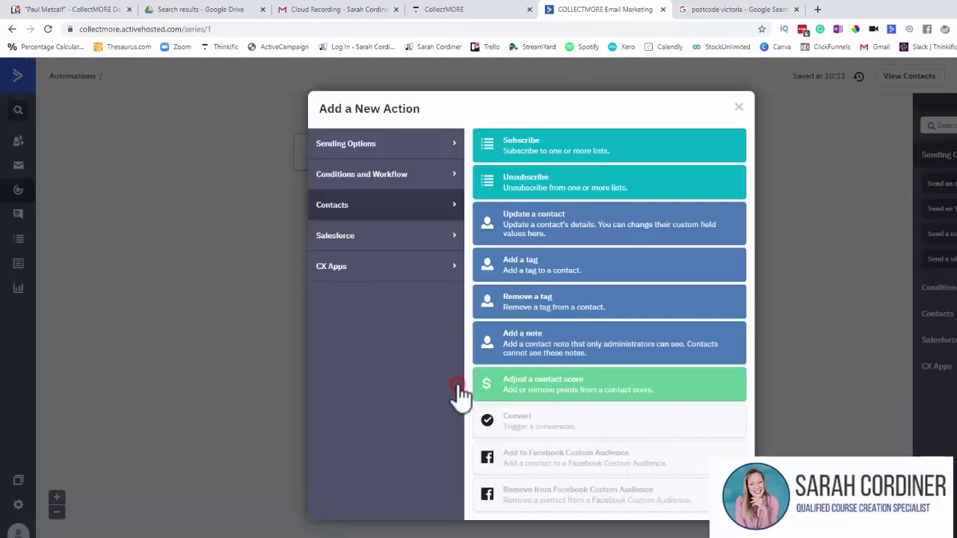
{"action": "left_click", "coordinate": [356, 183]}
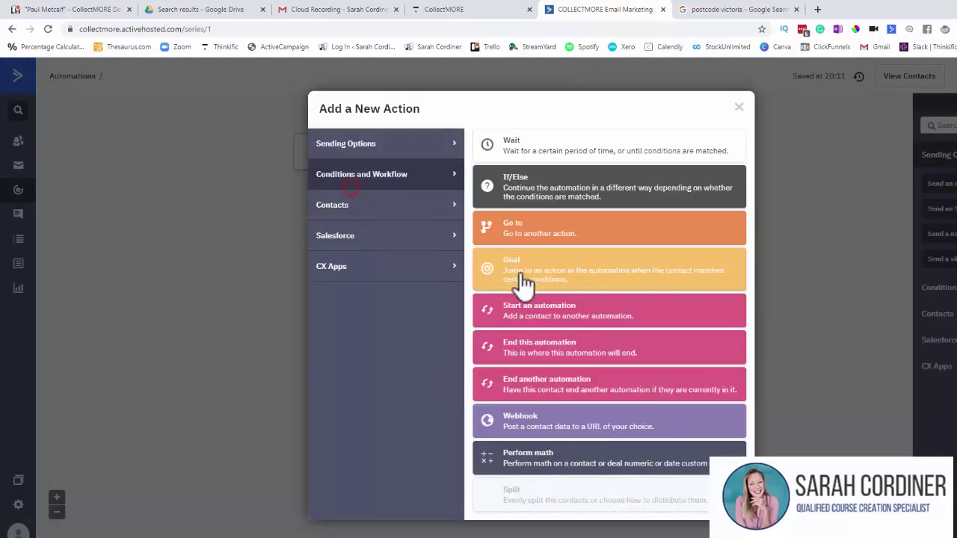
{"action": "left_click", "coordinate": [562, 346]}
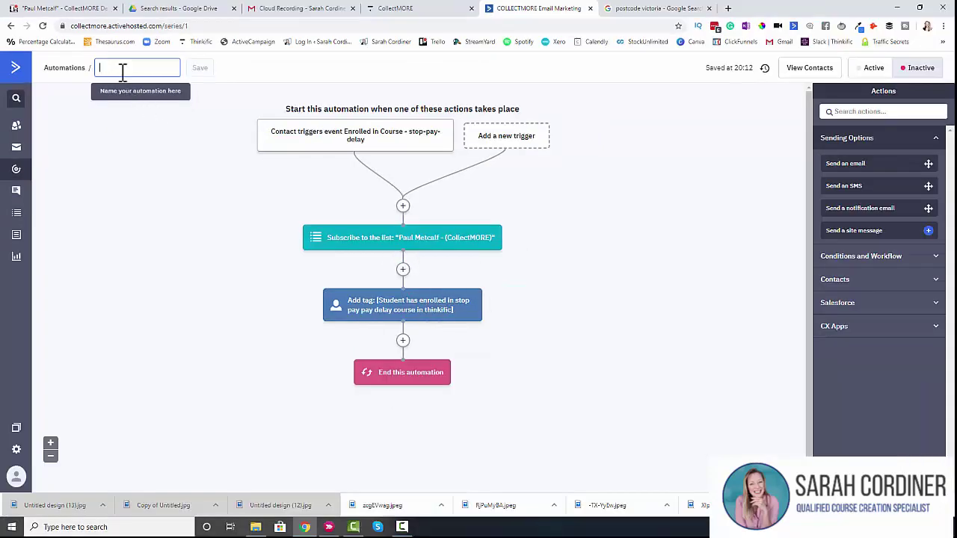
Step: Name the automation 'Stop Pay Delay', save it, and set it Active
{"action": "type", "text": "Stop Pay Delay"}
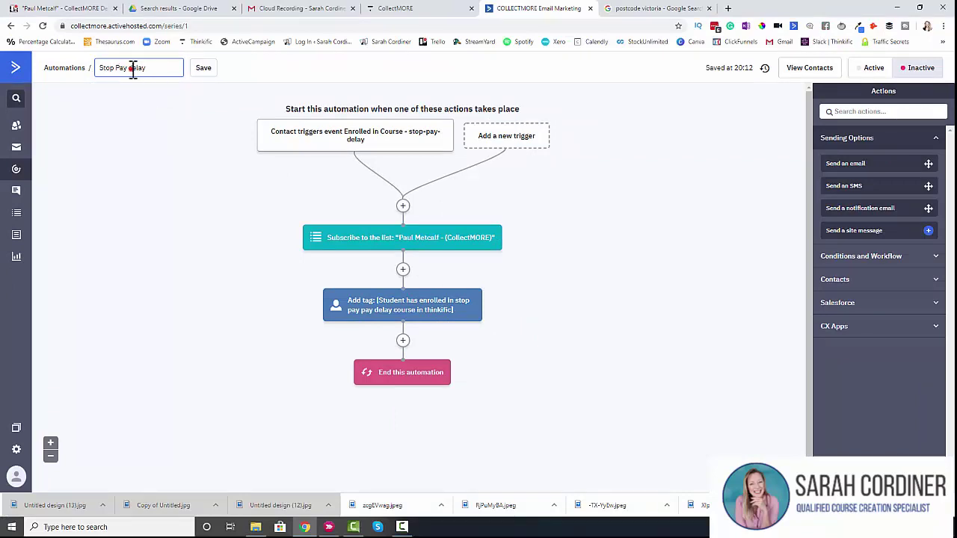
{"action": "left_click", "coordinate": [205, 75]}
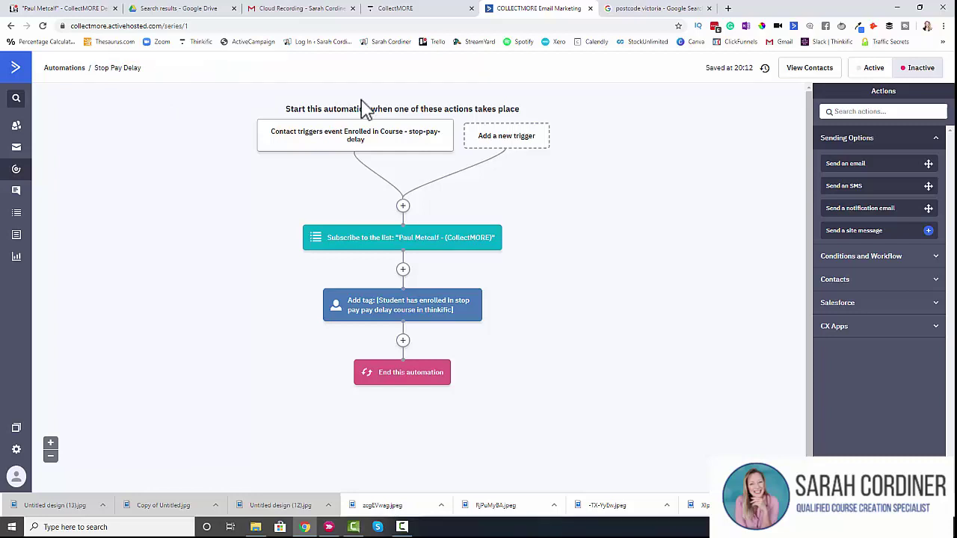
{"action": "left_click", "coordinate": [870, 67]}
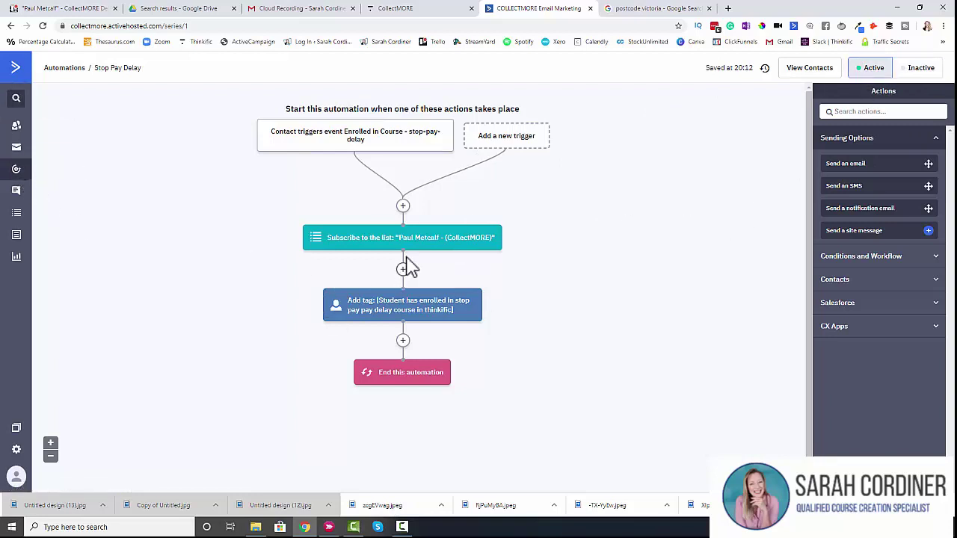
{"action": "left_click", "coordinate": [394, 10]}
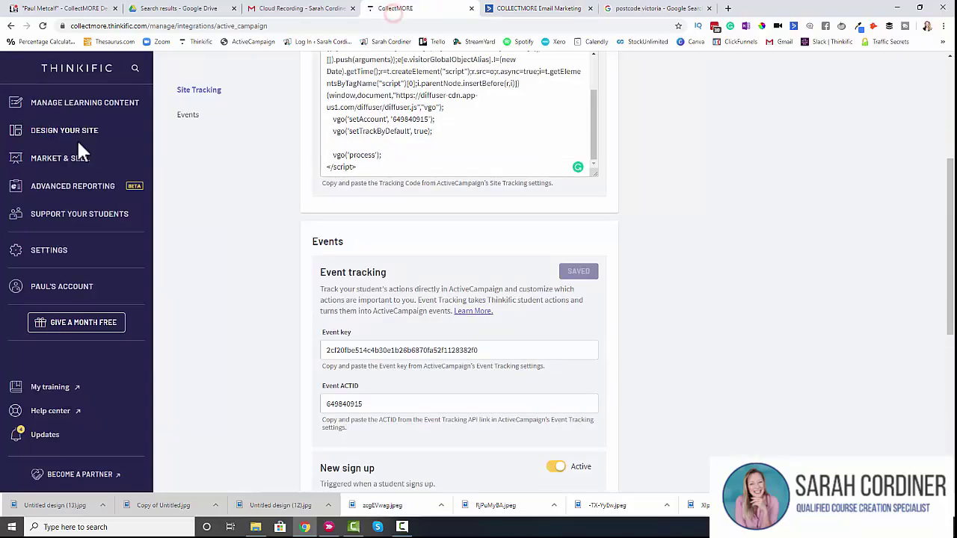
{"action": "left_click", "coordinate": [520, 9]}
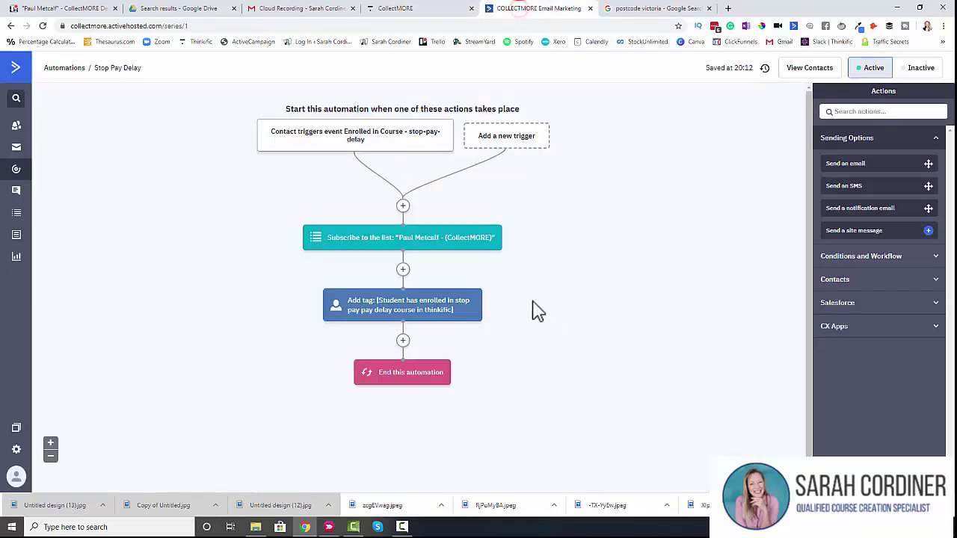
{"action": "mouse_move", "coordinate": [438, 117]}
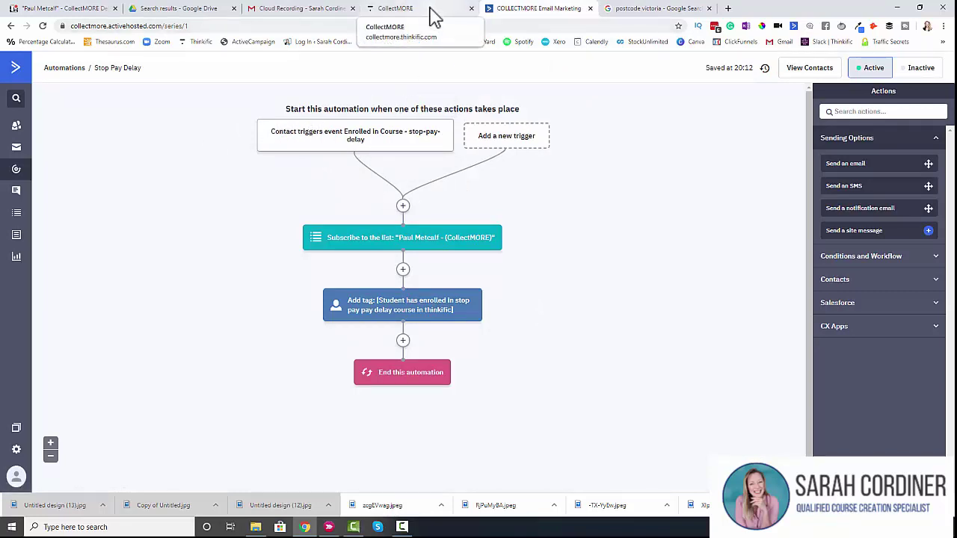
{"action": "mouse_move", "coordinate": [277, 139]}
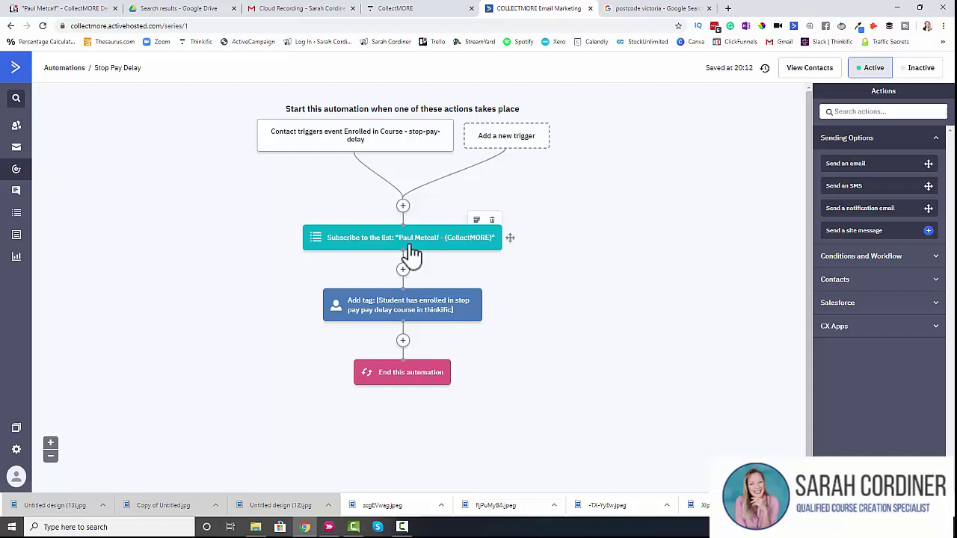
{"action": "mouse_move", "coordinate": [420, 282]}
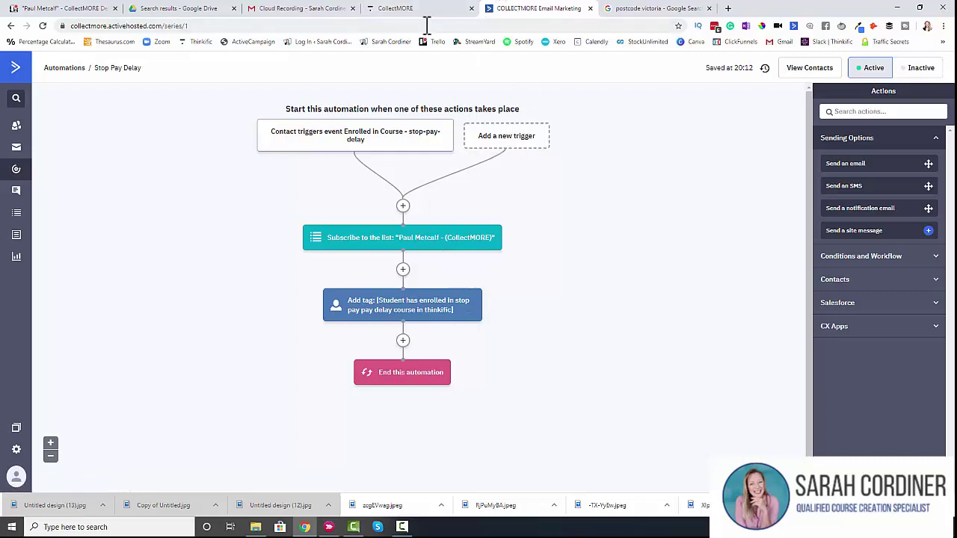
{"action": "left_click", "coordinate": [403, 341]}
{"action": "mouse_move", "coordinate": [327, 139]}
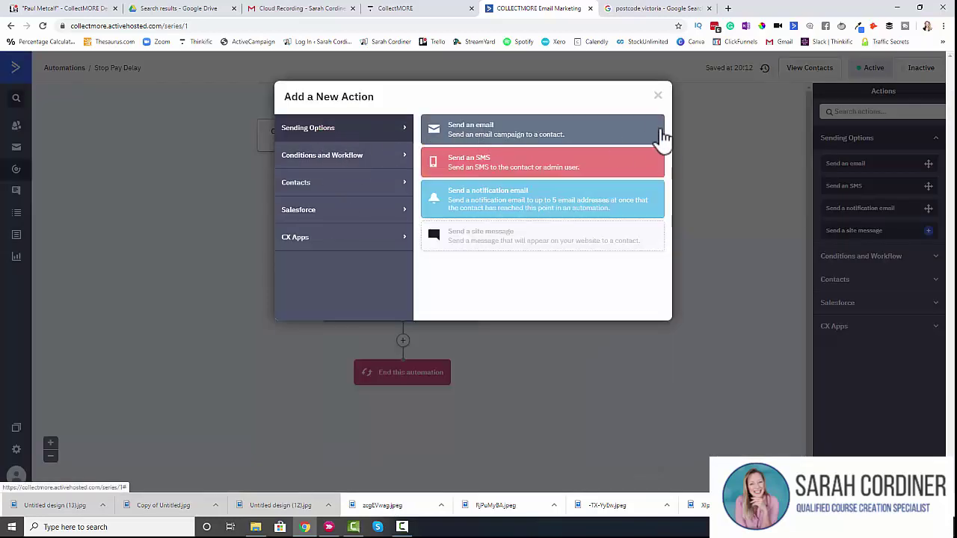
{"action": "left_click", "coordinate": [658, 95]}
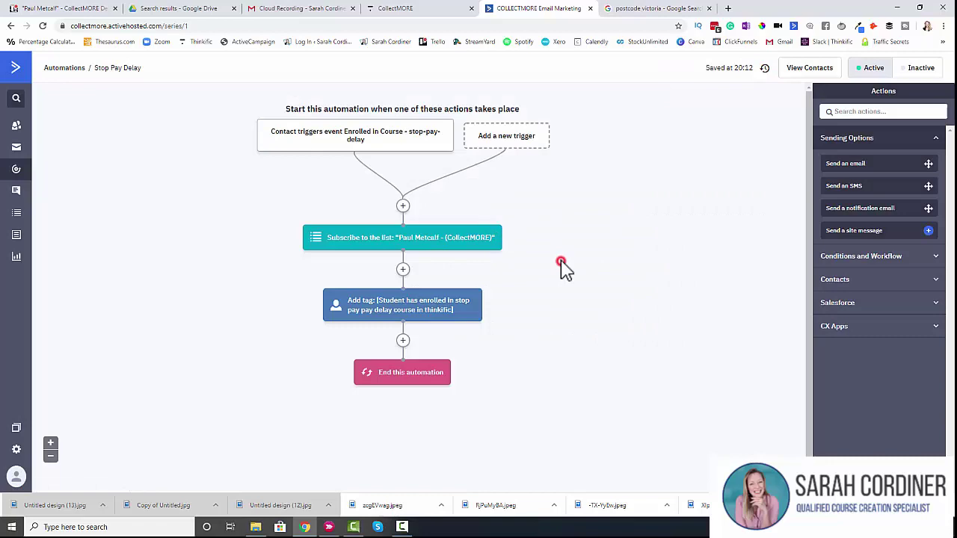
{"action": "left_click", "coordinate": [419, 9]}
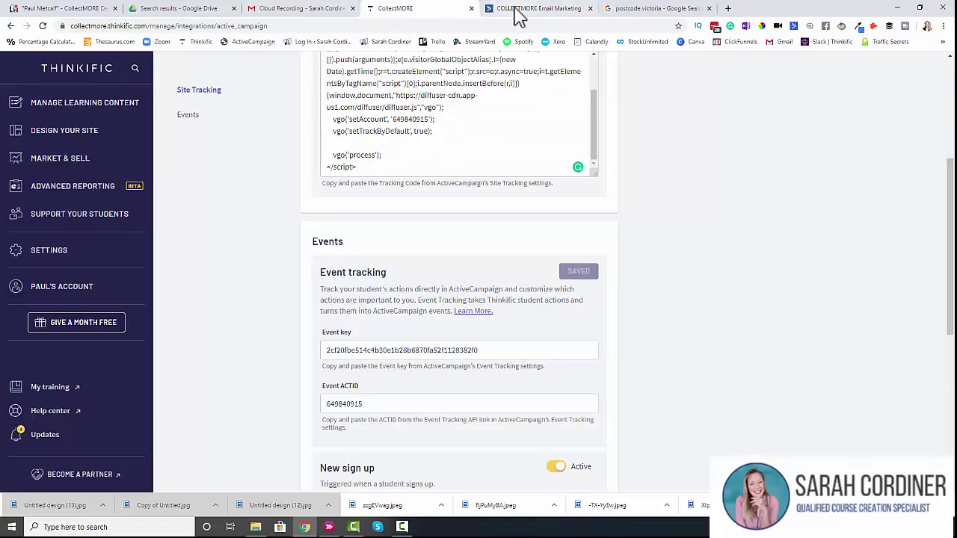
{"action": "left_click", "coordinate": [514, 9]}
{"action": "left_click", "coordinate": [419, 9]}
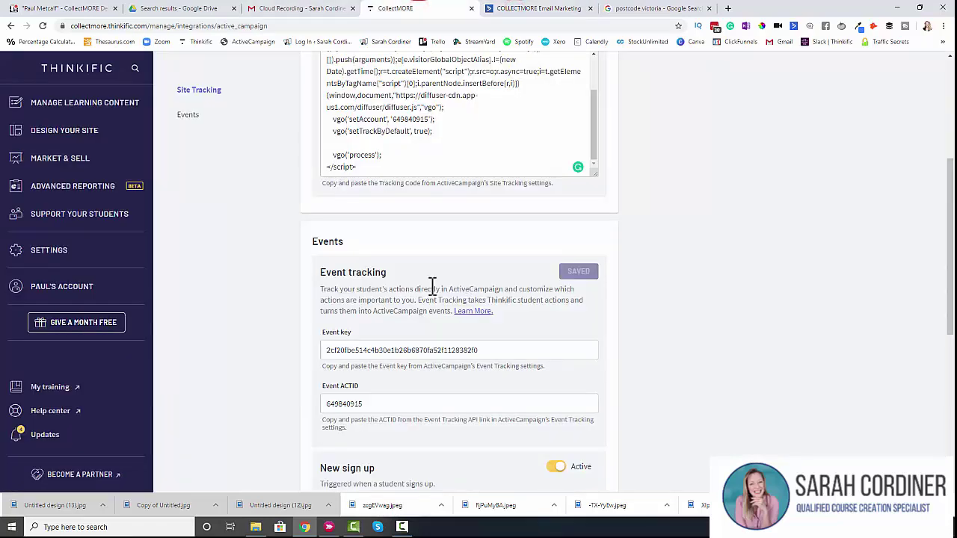